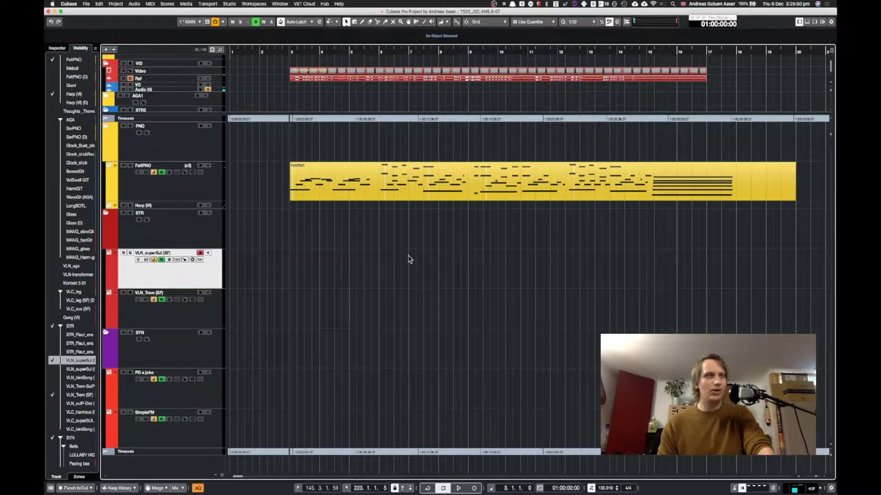
After listening to the piano, split the FeltPNO part around bar 9 and move the later piece left.
{"action": "key", "text": "space"}
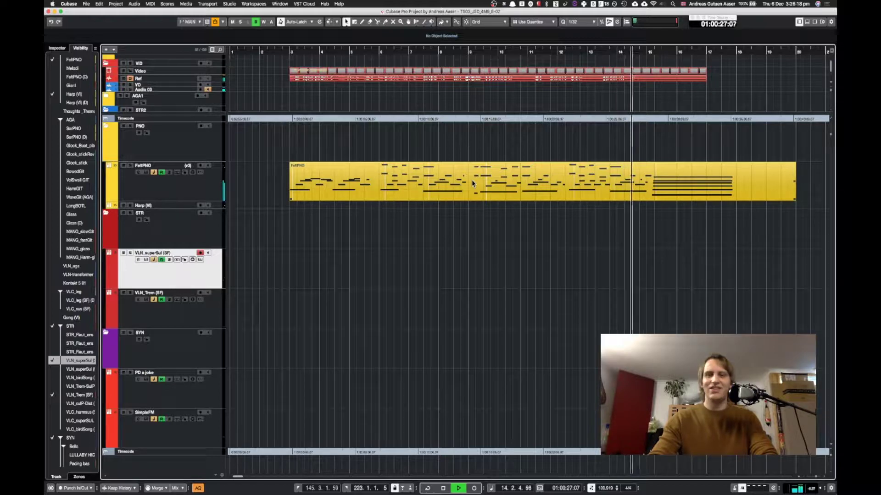
{"action": "key", "text": "space"}
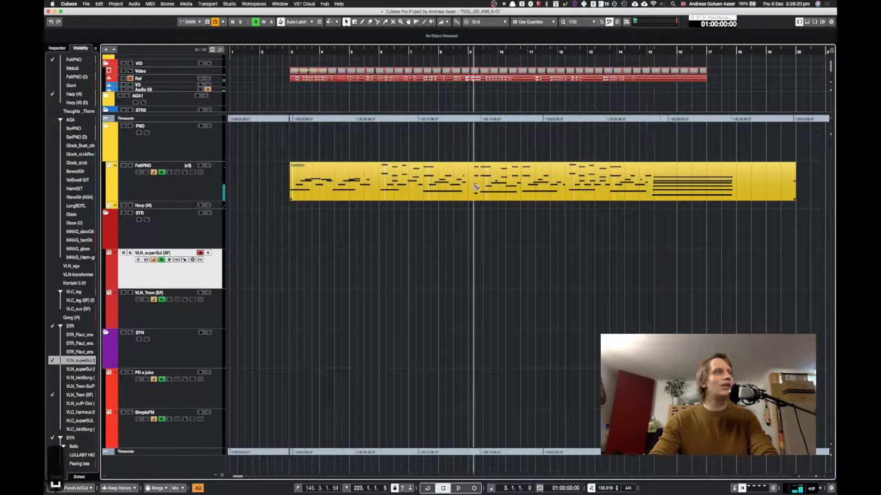
{"action": "left_click", "coordinate": [479, 185], "text": "alt"}
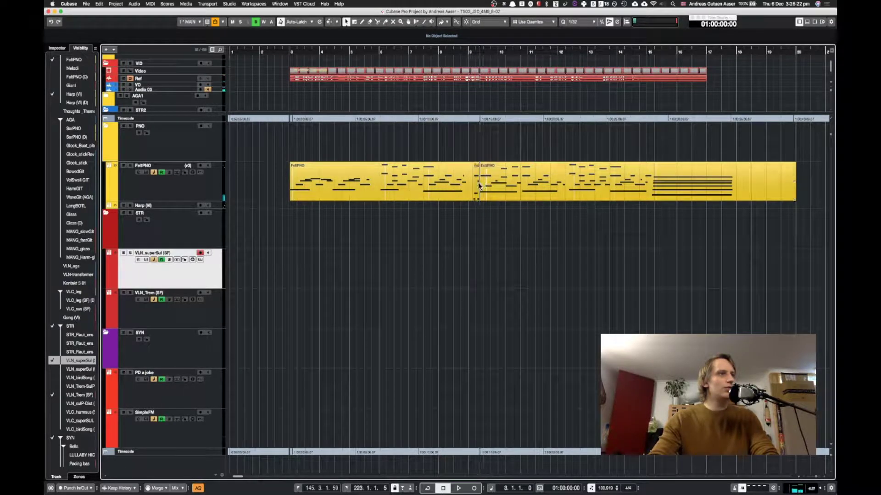
{"action": "left_click", "coordinate": [481, 186]}
{"action": "left_click_drag", "start_coordinate": [502, 191], "coordinate": [494, 190]}
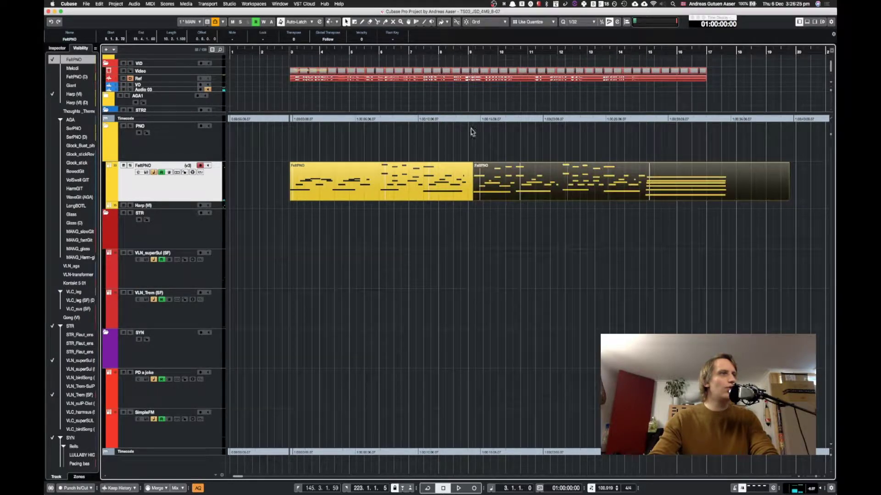
After replaying from bar 8, nudge the later piece, then split off the opening piece and shift it later.
{"action": "left_click", "coordinate": [446, 50]}
{"action": "key", "text": "space"}
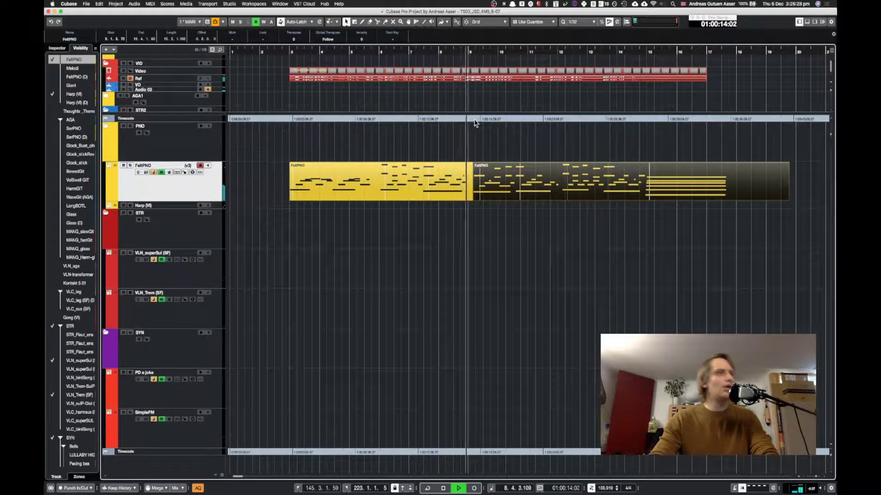
{"action": "key", "text": "space"}
{"action": "left_click_drag", "start_coordinate": [515, 179], "coordinate": [520, 183]}
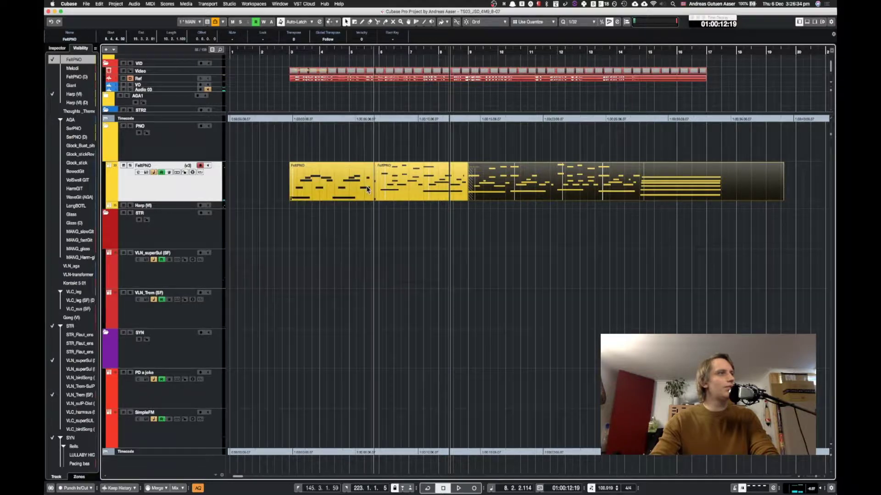
{"action": "left_click", "coordinate": [375, 181], "text": "alt"}
{"action": "left_click_drag", "start_coordinate": [348, 188], "coordinate": [354, 190]}
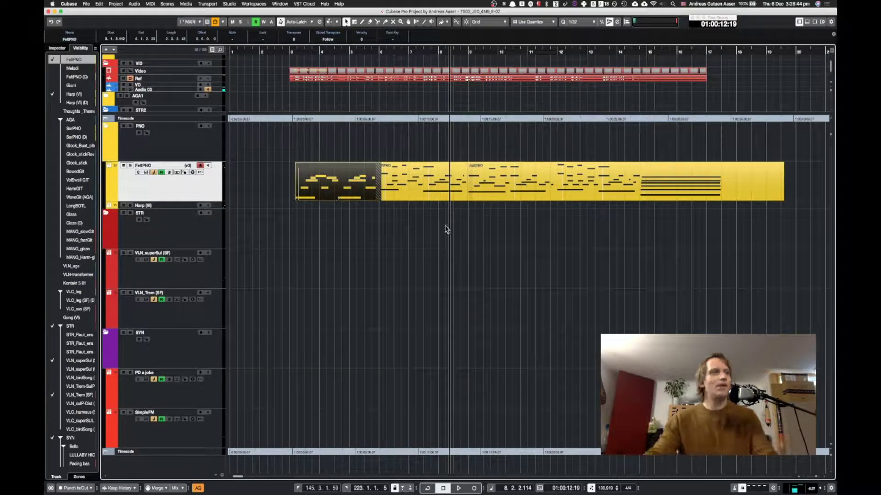
{"action": "left_click", "coordinate": [536, 52]}
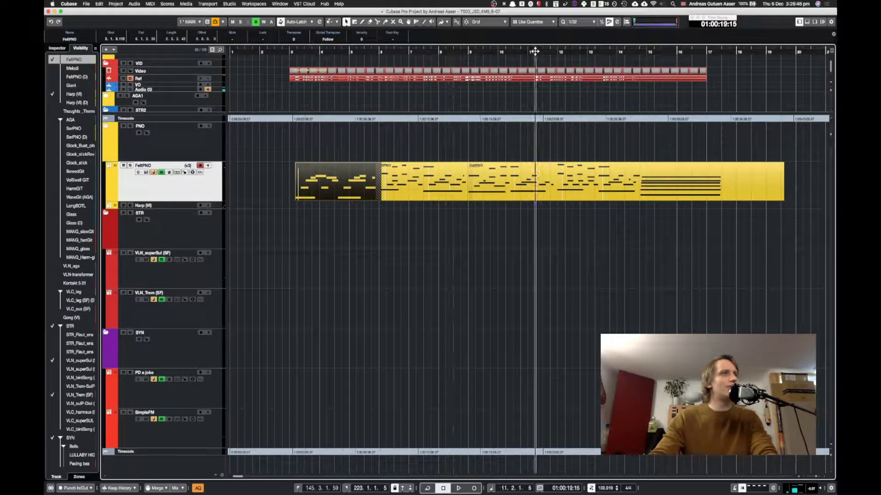
{"action": "key", "text": "space"}
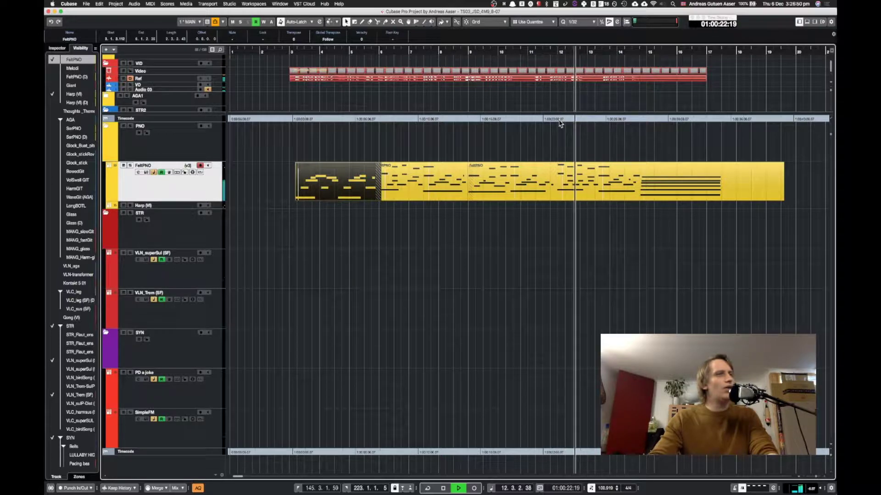
{"action": "key", "text": "space"}
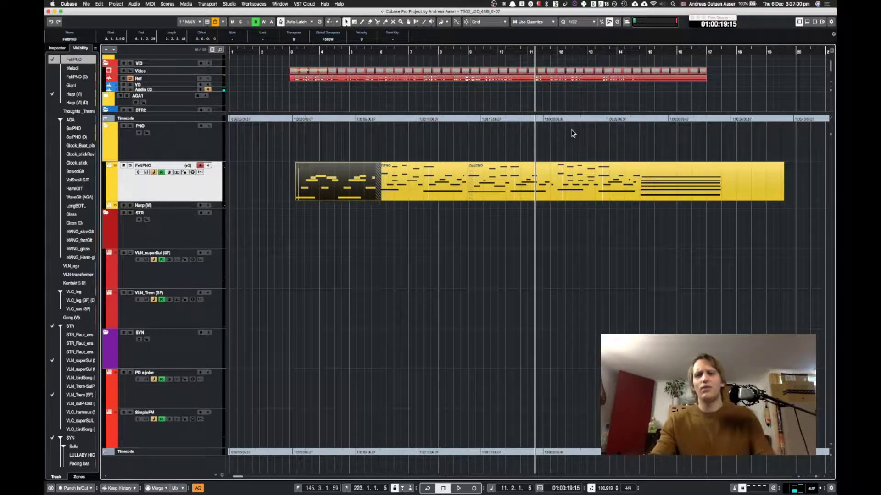
{"action": "key", "text": "space"}
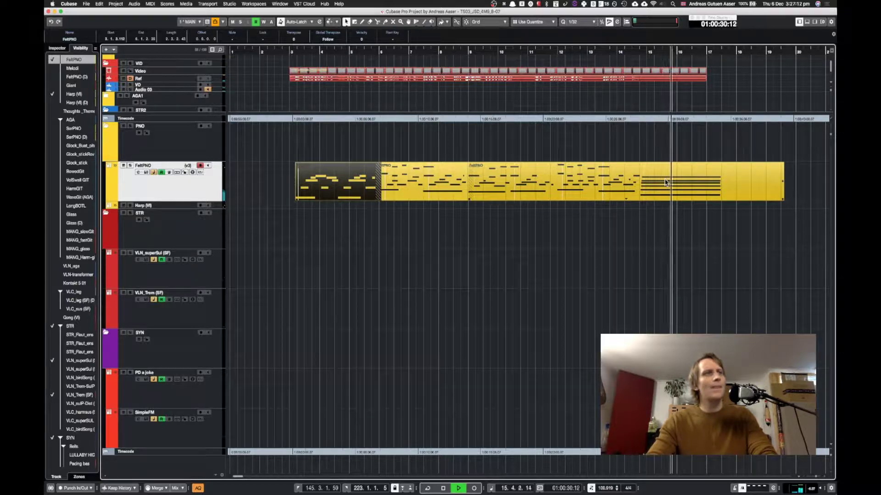
{"action": "key", "text": "space"}
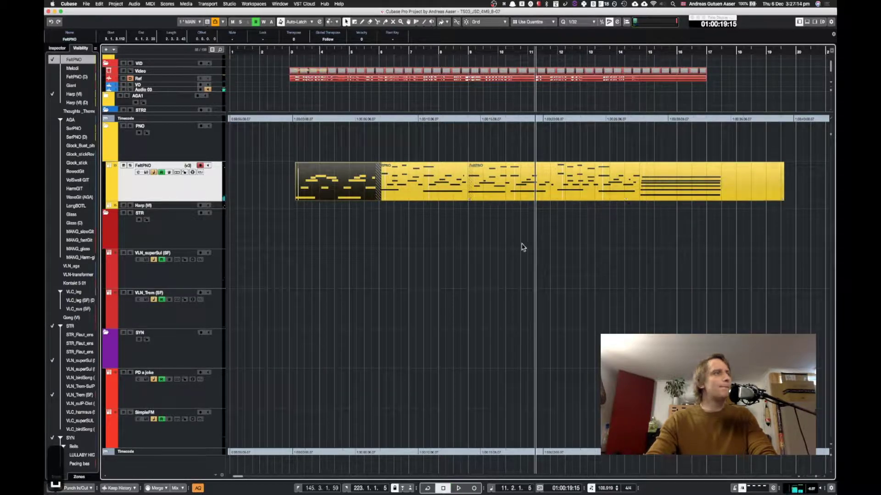
Glue the three FeltPNO pieces together into a single part.
{"action": "left_click_drag", "start_coordinate": [679, 246], "coordinate": [324, 195]}
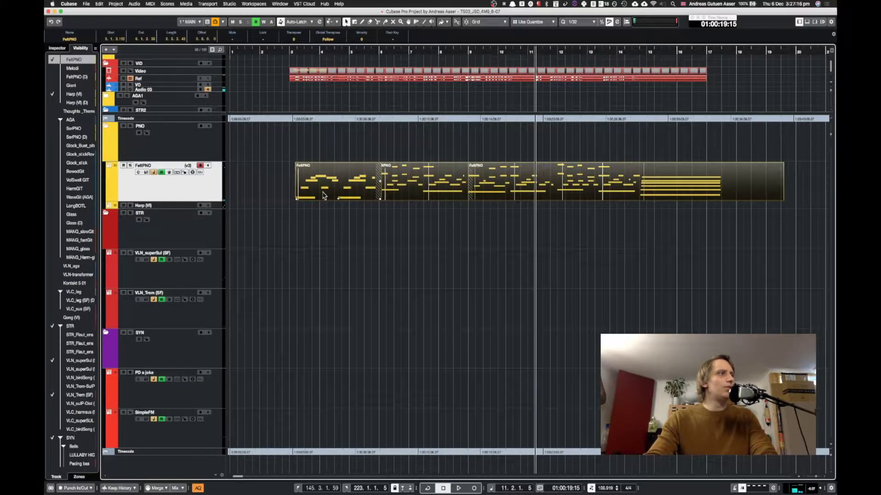
{"action": "key", "text": "shift+super+d"}
{"action": "left_click", "coordinate": [324, 195]}
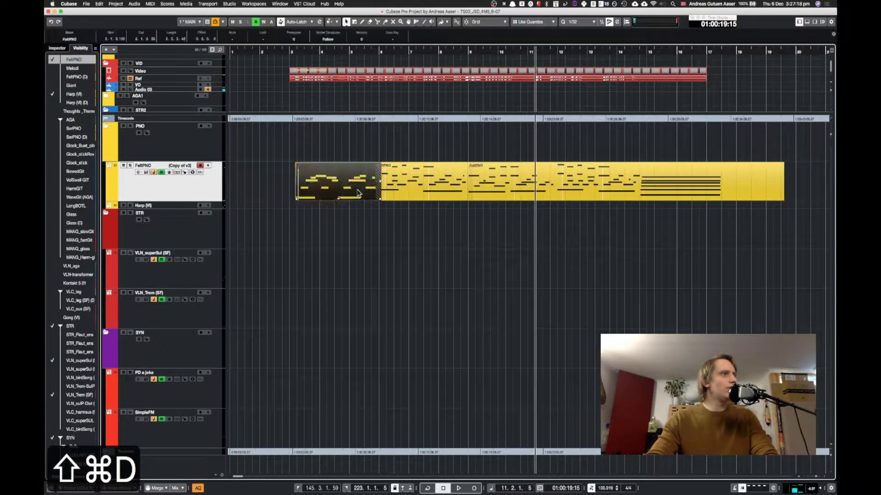
{"action": "left_click", "coordinate": [705, 181], "text": "shift"}
{"action": "left_click_drag", "start_coordinate": [641, 265], "coordinate": [349, 187]}
{"action": "key", "text": "shift+super+d"}
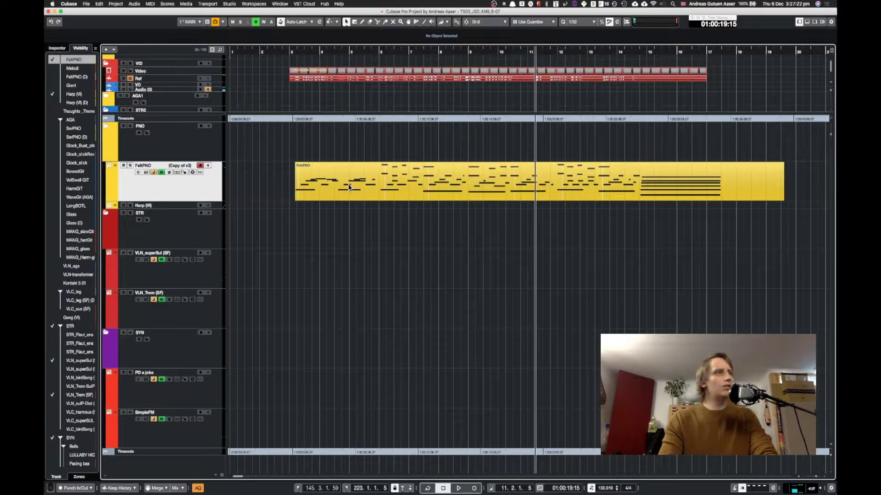
Trim off the part's empty tail, zoom in on it, and switch to Time Warp.
{"action": "left_click", "coordinate": [726, 194]}
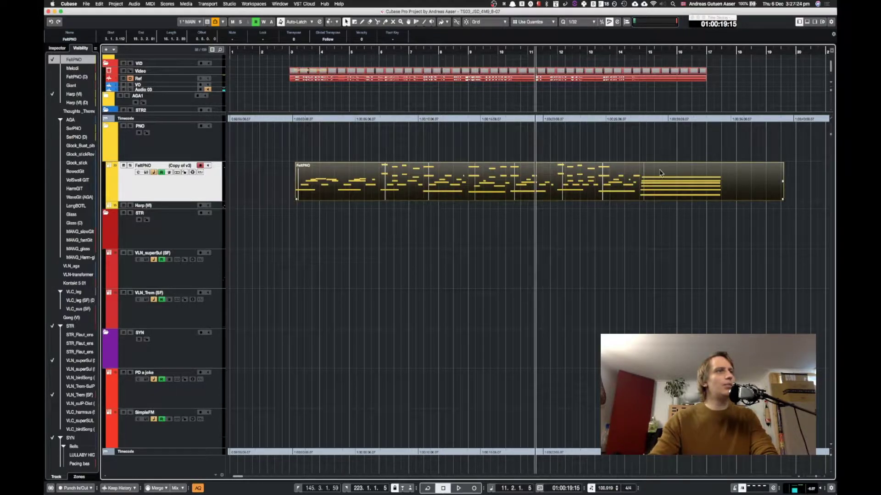
{"action": "left_click", "coordinate": [749, 184], "text": "alt"}
{"action": "key", "text": "BackSpace"}
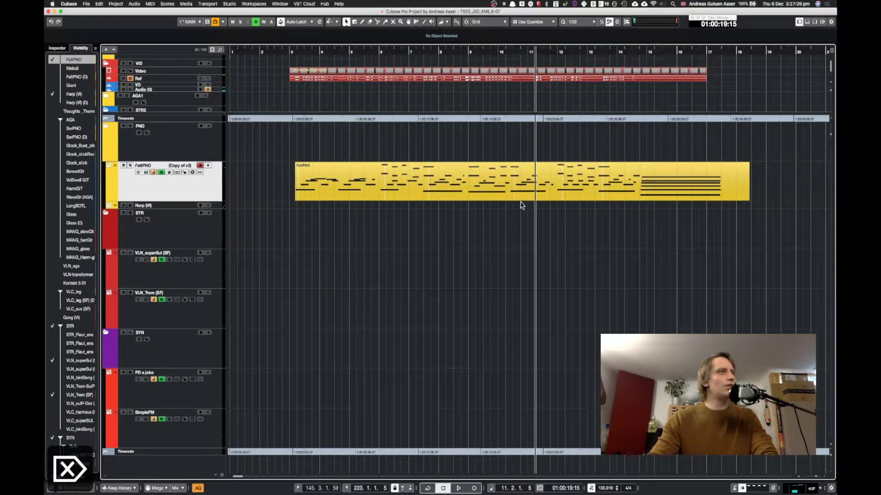
{"action": "left_click", "coordinate": [472, 179]}
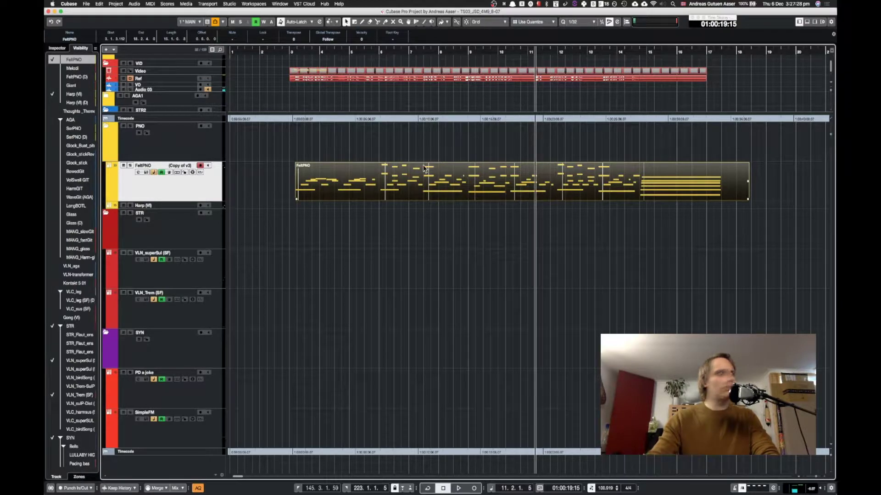
{"action": "key", "text": "h"}
{"action": "key", "text": "h"}
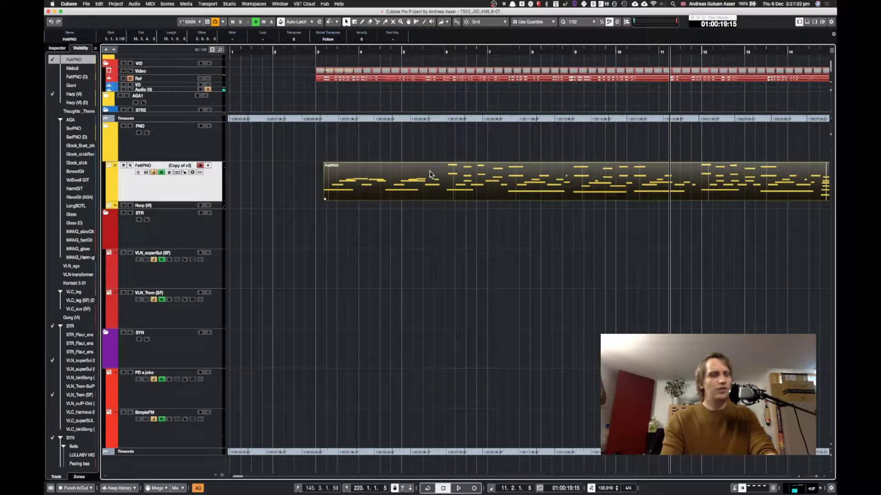
{"action": "key", "text": "0"}
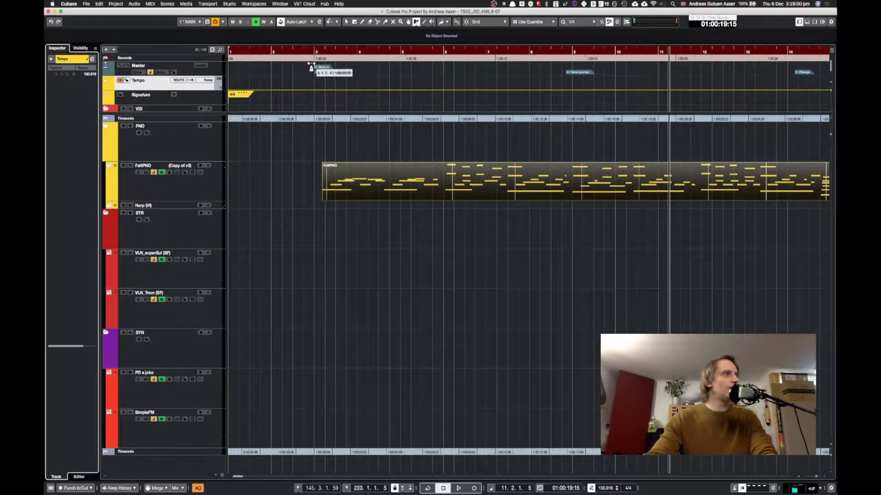
Warp bar 3 onto the FeltPNO part's start and fine-tune the resulting tempo.
{"action": "left_click", "coordinate": [322, 196]}
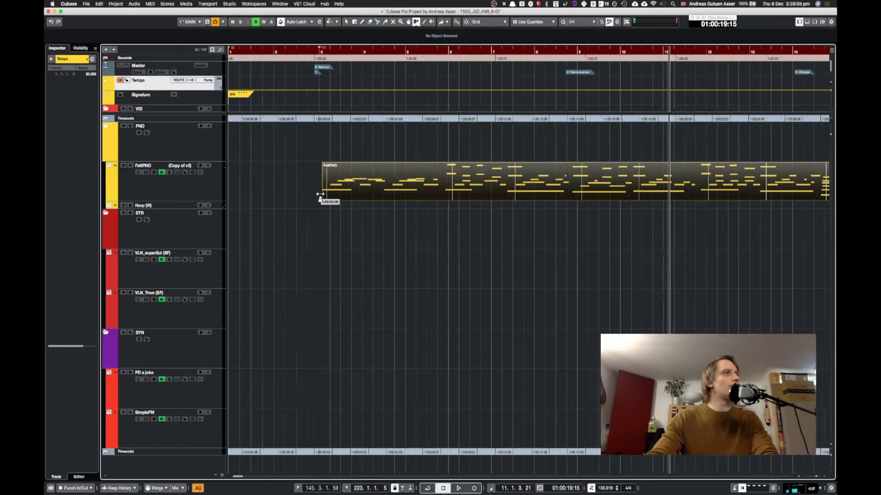
{"action": "left_click_drag", "start_coordinate": [322, 196], "coordinate": [322, 197]}
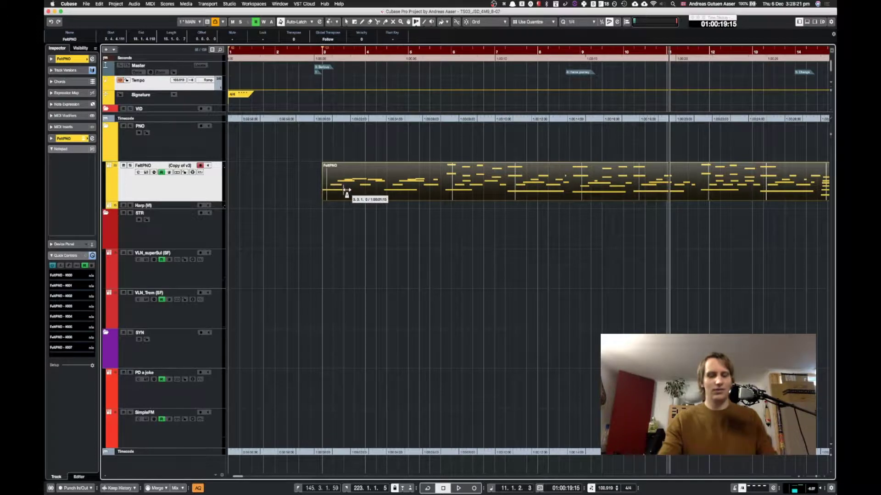
{"action": "key", "text": "ctrl+shift+l"}
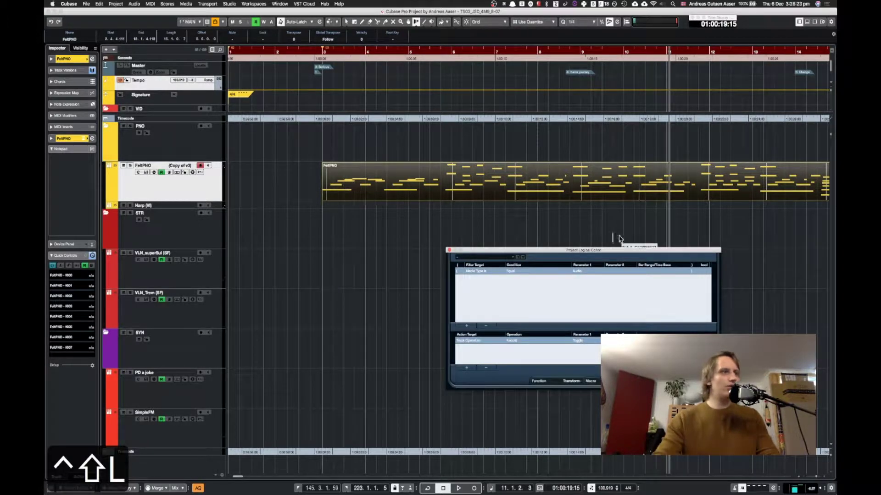
{"action": "left_click_drag", "start_coordinate": [588, 253], "coordinate": [526, 213]}
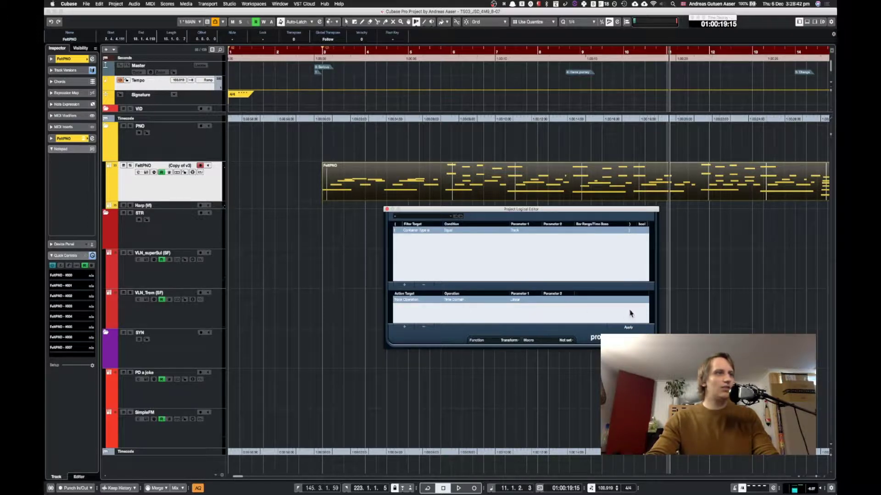
{"action": "left_click", "coordinate": [387, 210]}
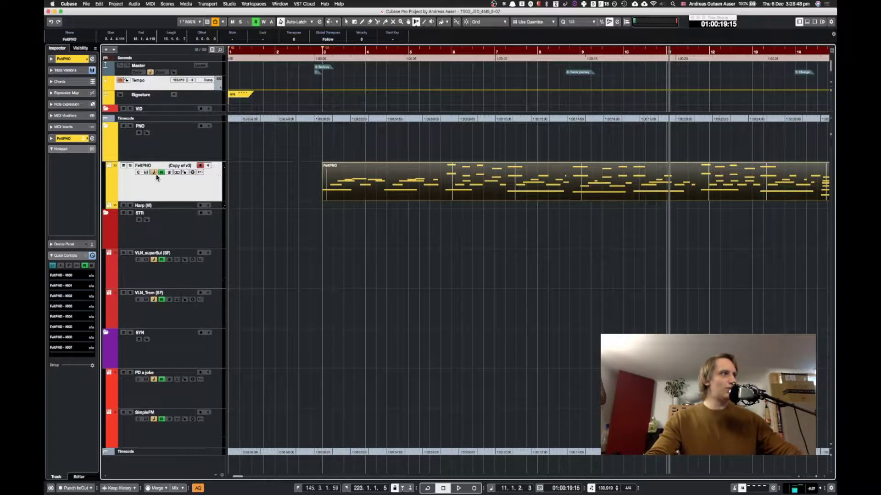
Turn off musical time base on all tracks and audition the part from marker 3.
{"action": "left_click", "coordinate": [154, 260]}
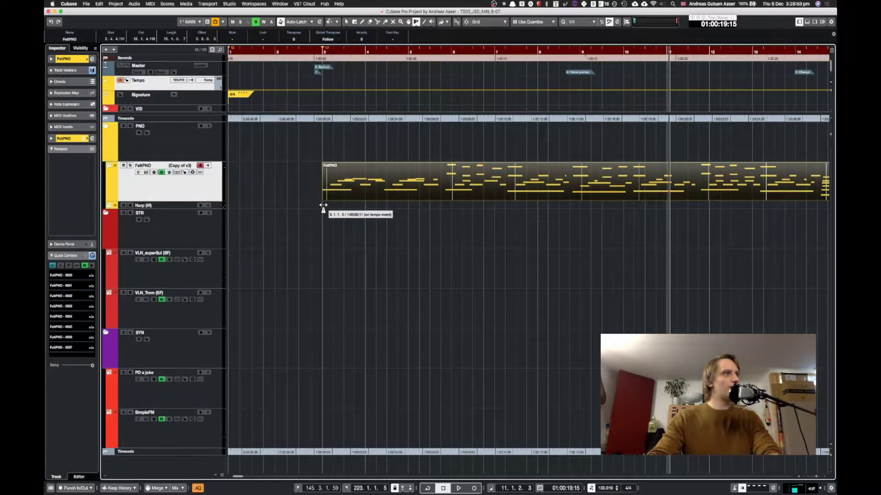
{"action": "key", "text": "3"}
{"action": "key", "text": "Return"}
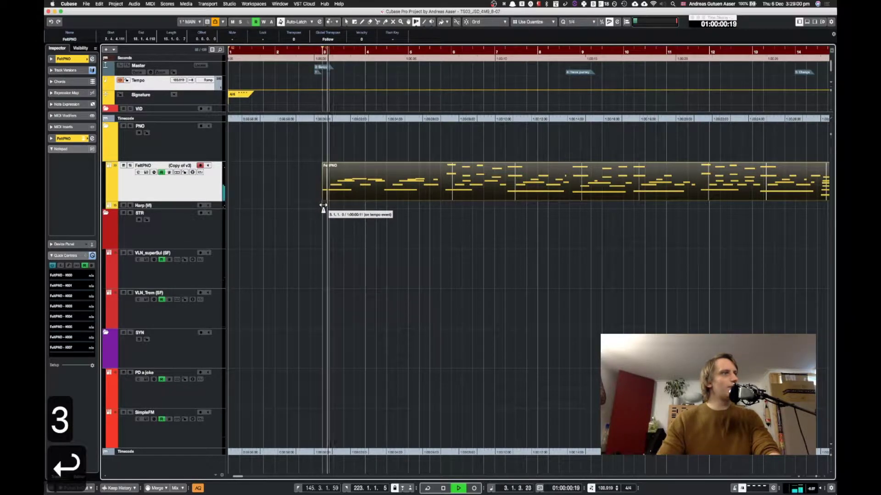
{"action": "key", "text": "space"}
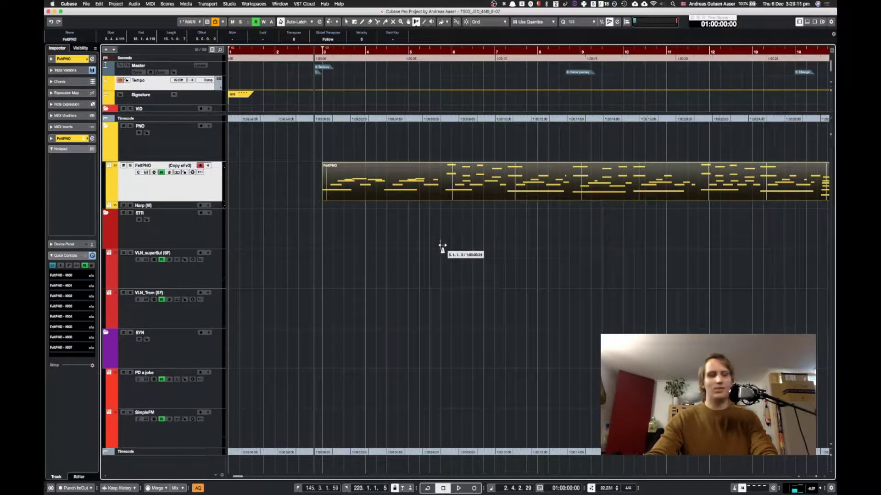
Stretch the early bar lines onto the piano's downbeats, then set quantize to 1/1.
{"action": "key", "text": "h"}
{"action": "key", "text": "h"}
{"action": "key", "text": "h"}
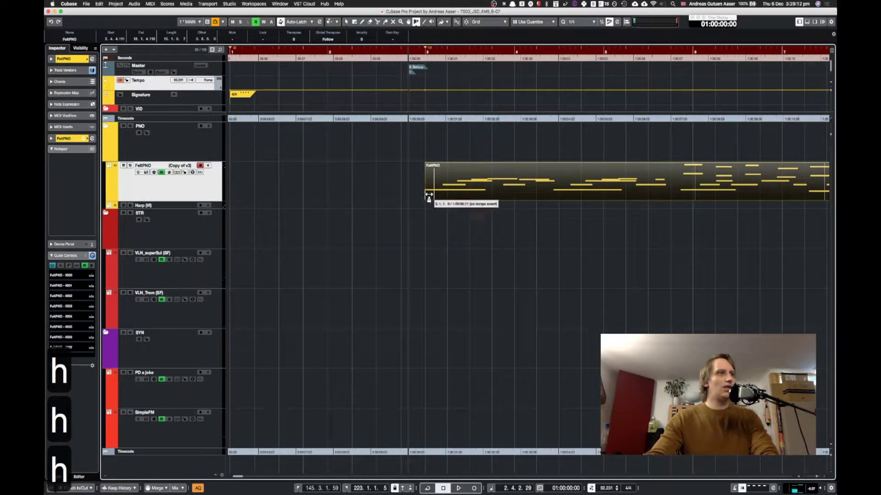
{"action": "key", "text": "l"}
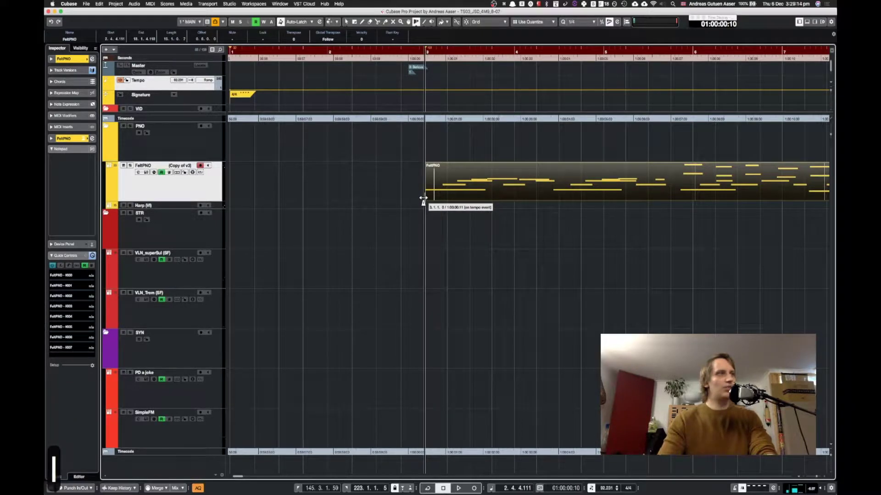
{"action": "key", "text": "space"}
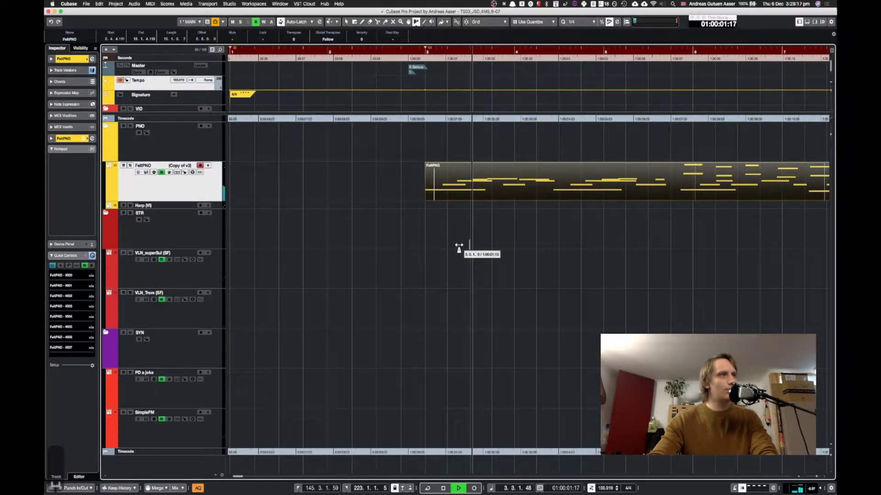
{"action": "key", "text": "space"}
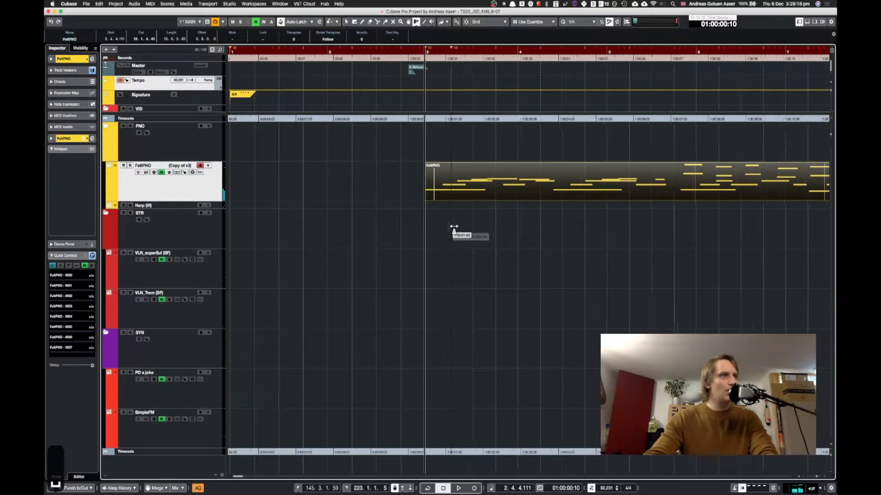
{"action": "left_click_drag", "start_coordinate": [457, 228], "coordinate": [554, 232]}
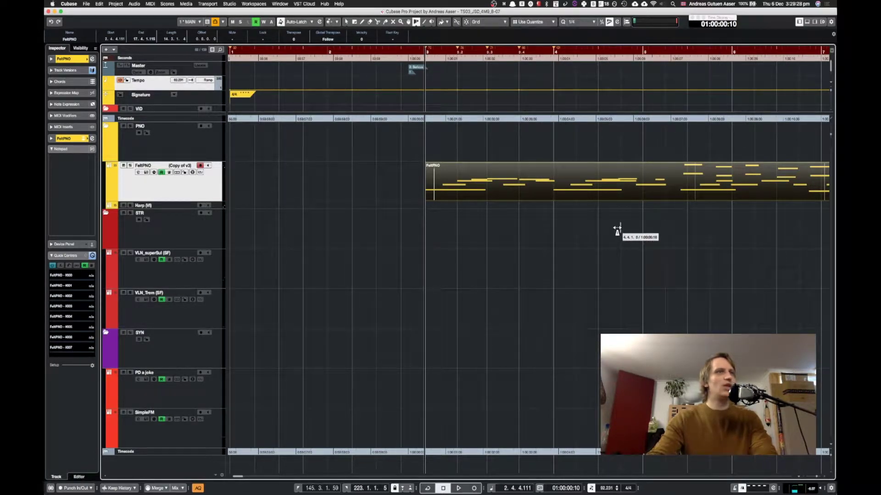
{"action": "key", "text": "alt+shift+6"}
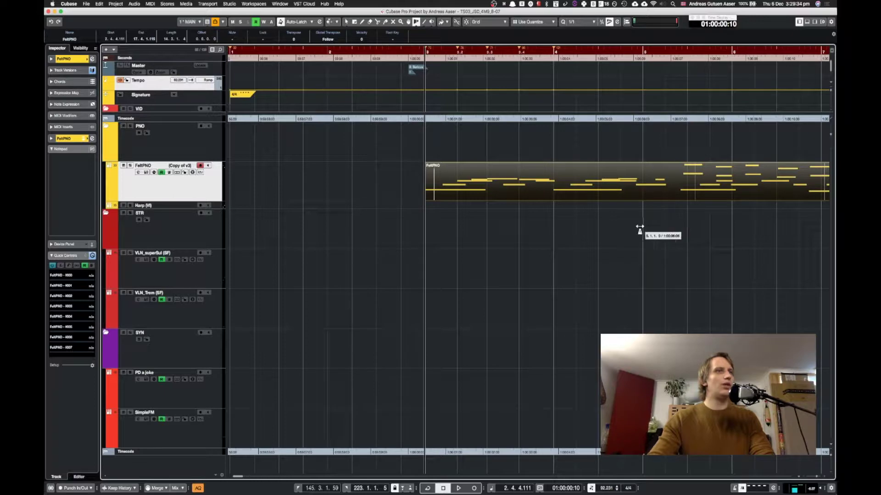
Warp bar lines 5, 6, 7, 8, 9, 10 and 11 onto the matching FeltPNO downbeats.
{"action": "left_click_drag", "start_coordinate": [639, 229], "coordinate": [681, 228]}
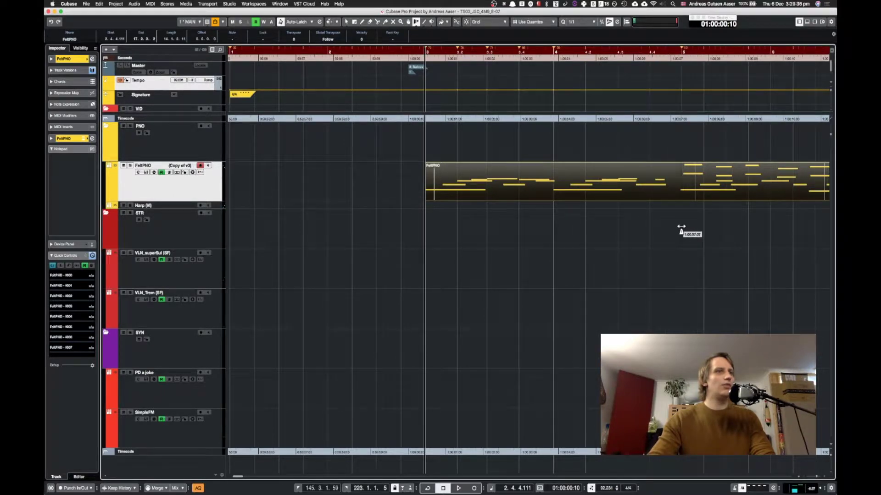
{"action": "scroll", "coordinate": [684, 229], "scroll_direction": "right", "scroll_amount": 5}
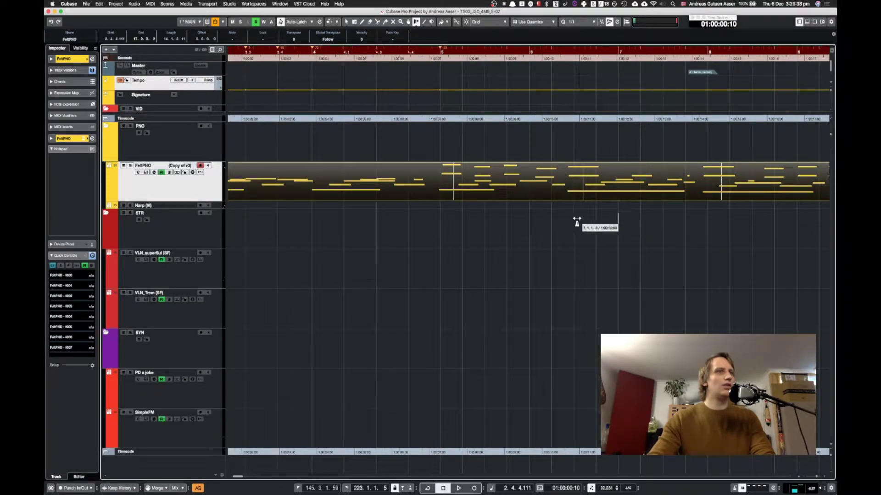
{"action": "left_click_drag", "start_coordinate": [531, 223], "coordinate": [568, 217]}
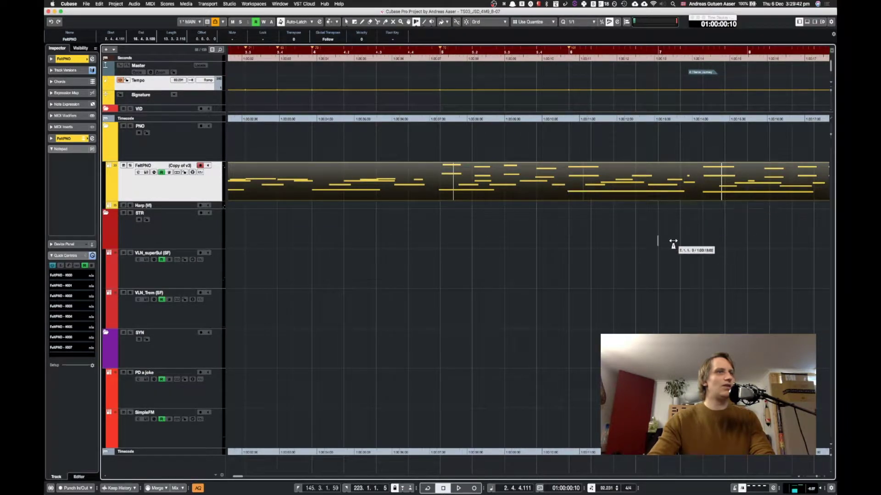
{"action": "left_click_drag", "start_coordinate": [654, 241], "coordinate": [702, 240]}
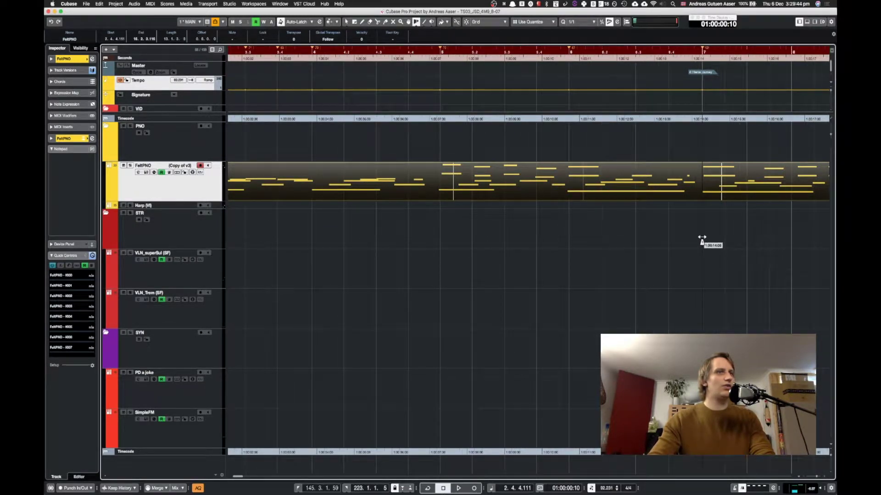
{"action": "scroll", "coordinate": [673, 242], "scroll_direction": "right", "scroll_amount": 5}
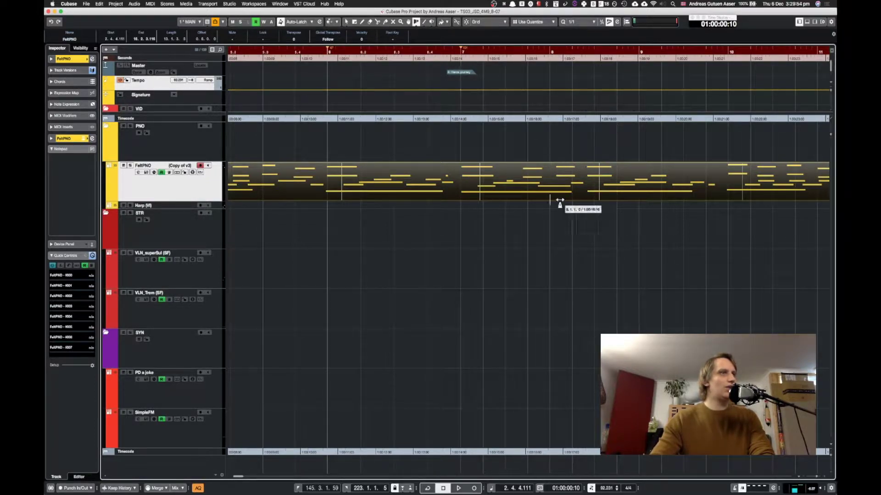
{"action": "left_click_drag", "start_coordinate": [550, 233], "coordinate": [587, 234]}
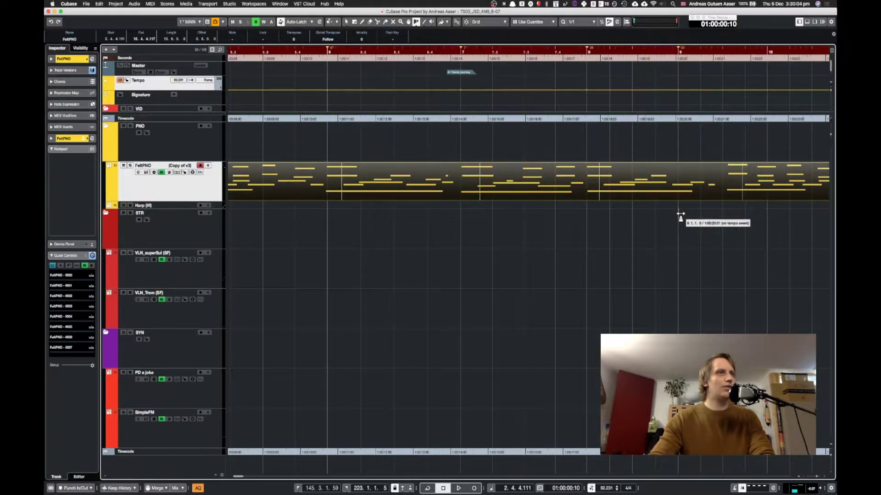
{"action": "left_click_drag", "start_coordinate": [678, 216], "coordinate": [718, 220]}
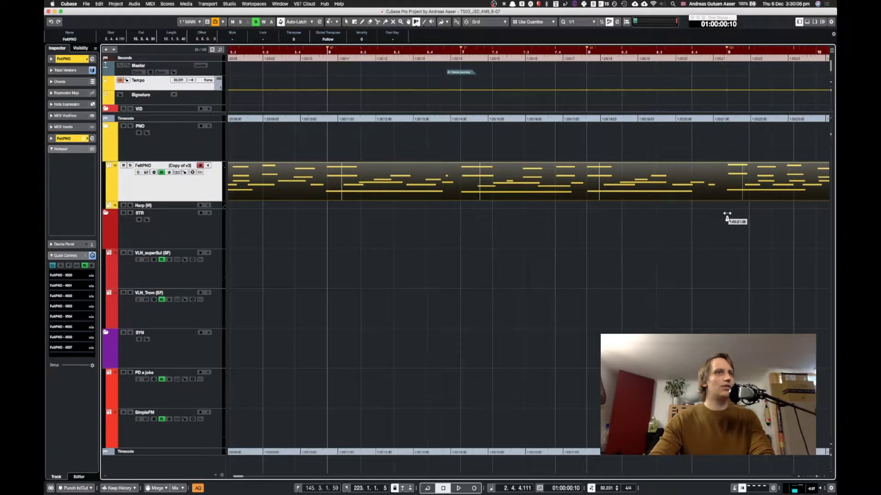
{"action": "scroll", "coordinate": [726, 215], "scroll_direction": "right", "scroll_amount": 5}
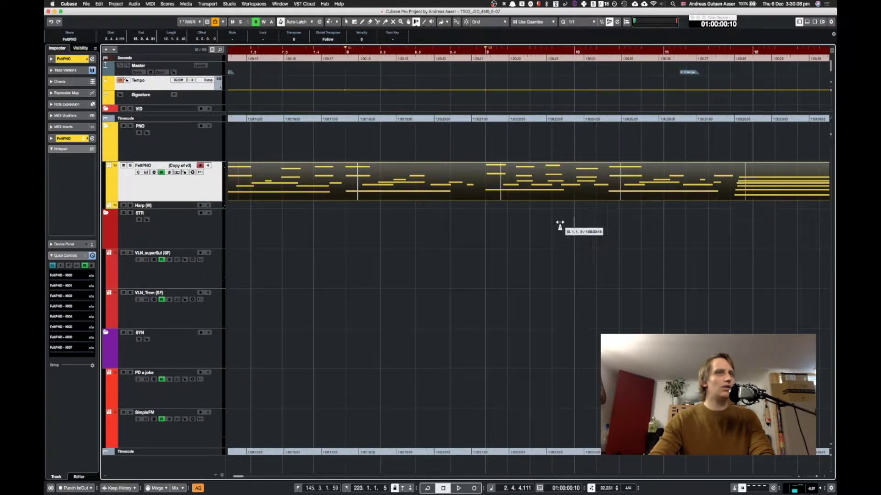
{"action": "left_click_drag", "start_coordinate": [576, 242], "coordinate": [610, 232]}
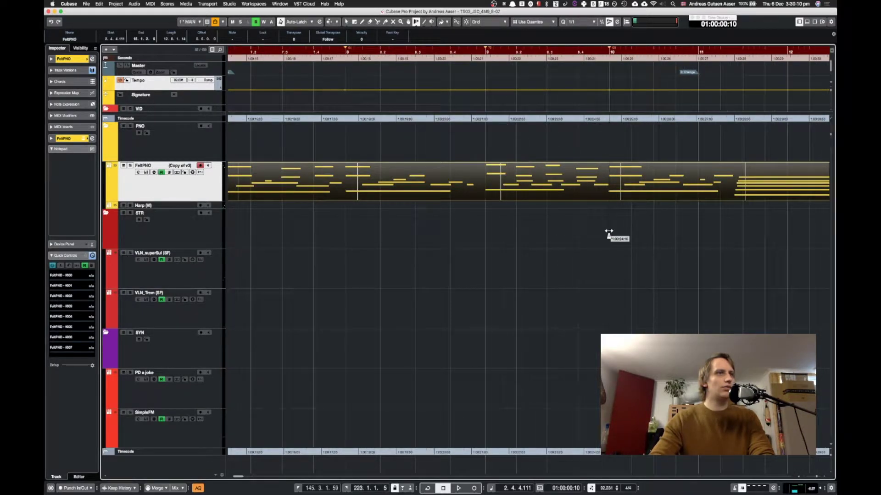
{"action": "left_click_drag", "start_coordinate": [699, 234], "coordinate": [738, 224]}
Set the quantize grid to 1/4 and play the piano part from bar 4.
{"action": "key", "text": "g"}
{"action": "key", "text": "g"}
{"action": "key", "text": "g"}
{"action": "key", "text": "g"}
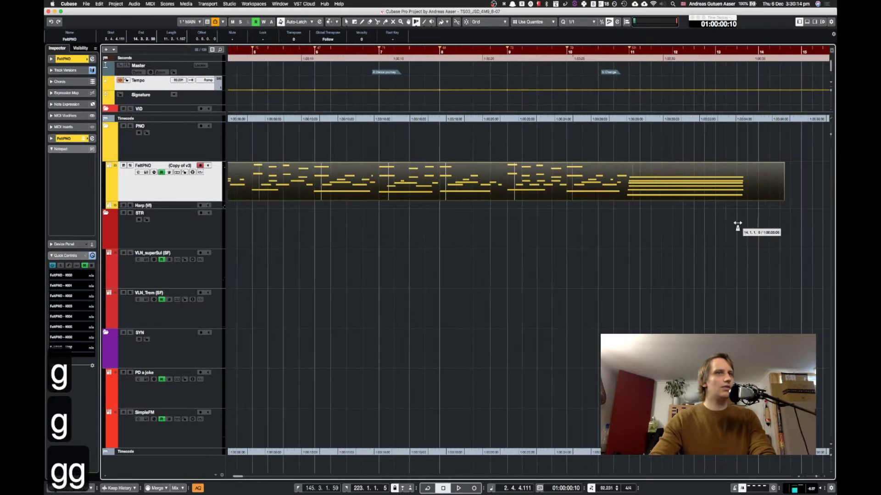
{"action": "key", "text": "h"}
{"action": "key", "text": "h"}
{"action": "key", "text": "h"}
{"action": "key", "text": "h"}
{"action": "key", "text": "h"}
{"action": "scroll", "coordinate": [560, 204], "scroll_direction": "left", "scroll_amount": 10}
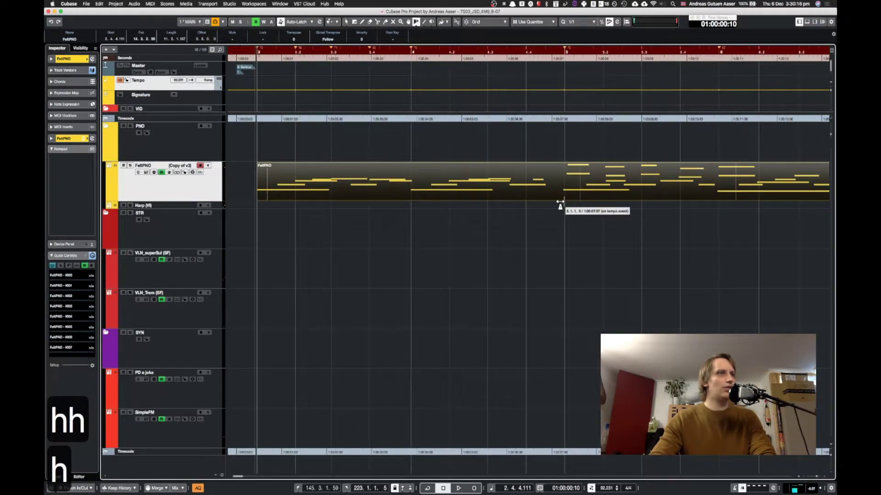
{"action": "key", "text": "alt+shift+4"}
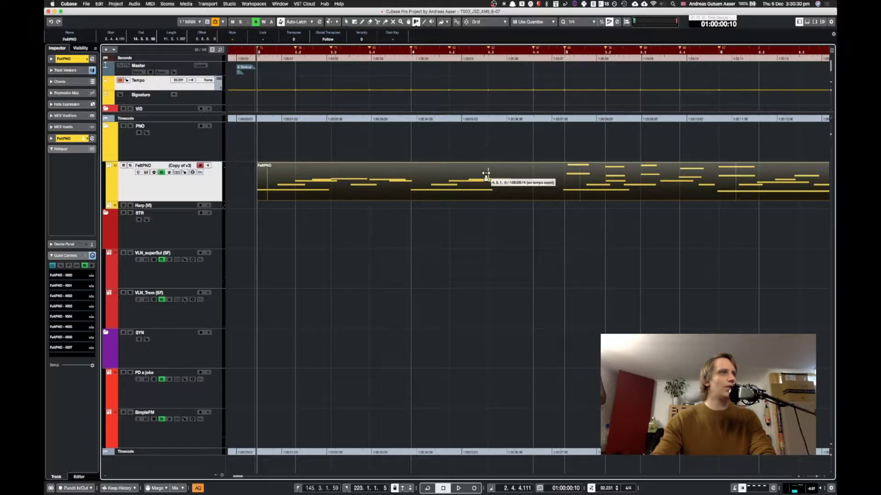
{"action": "key", "text": "KP_Divide"}
{"action": "type", "text": "4"}
{"action": "key", "text": "Return"}
{"action": "key", "text": "KP_Enter"}
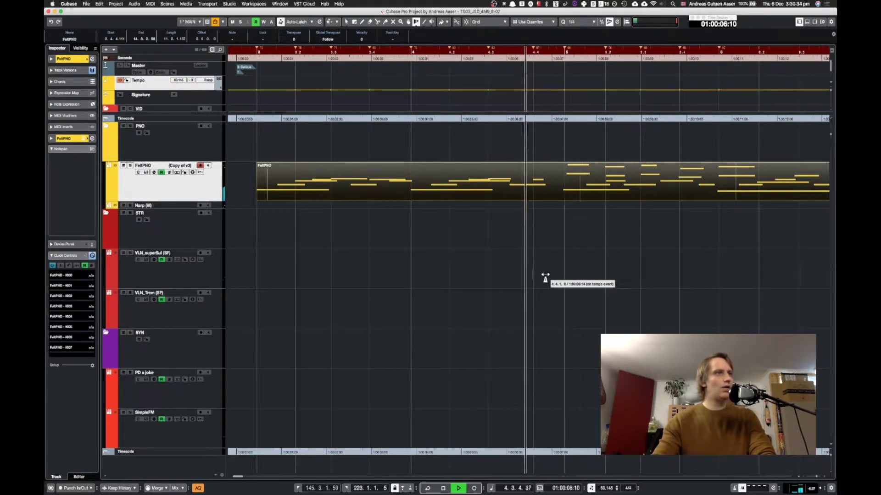
{"action": "key", "text": "space"}
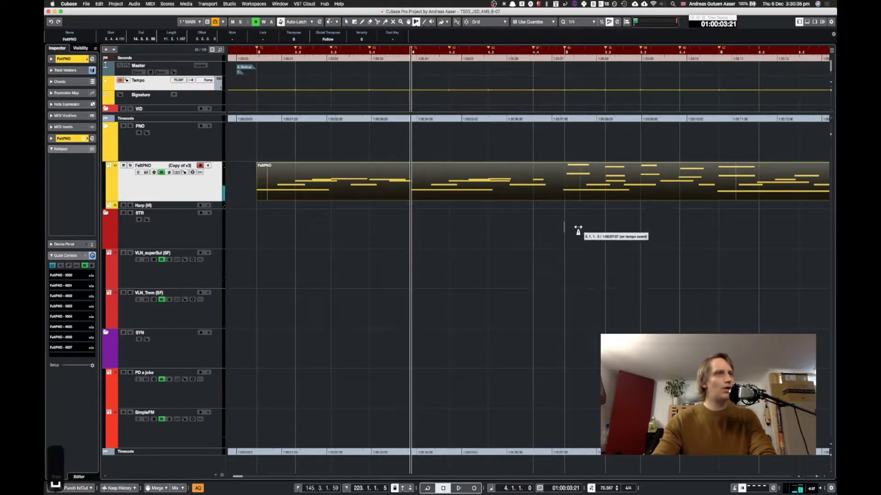
Add beat-level warp points in bars 5–7, pulling beat 6.3 earlier and moving 7.2 later.
{"action": "left_click", "coordinate": [567, 221]}
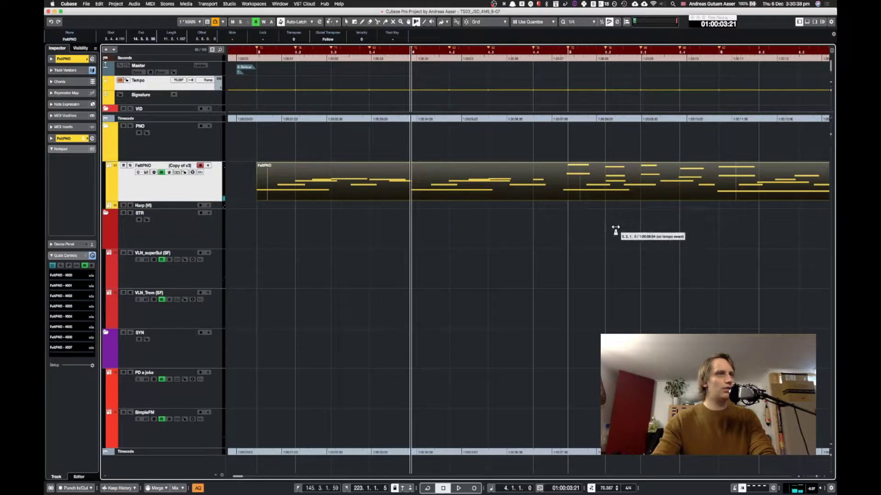
{"action": "scroll", "coordinate": [719, 224], "scroll_direction": "right", "scroll_amount": 5}
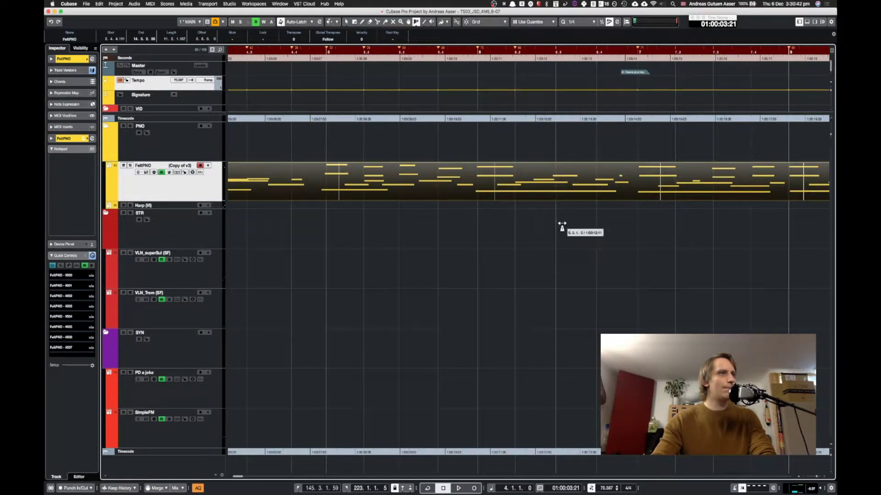
{"action": "left_click_drag", "start_coordinate": [560, 226], "coordinate": [552, 226]}
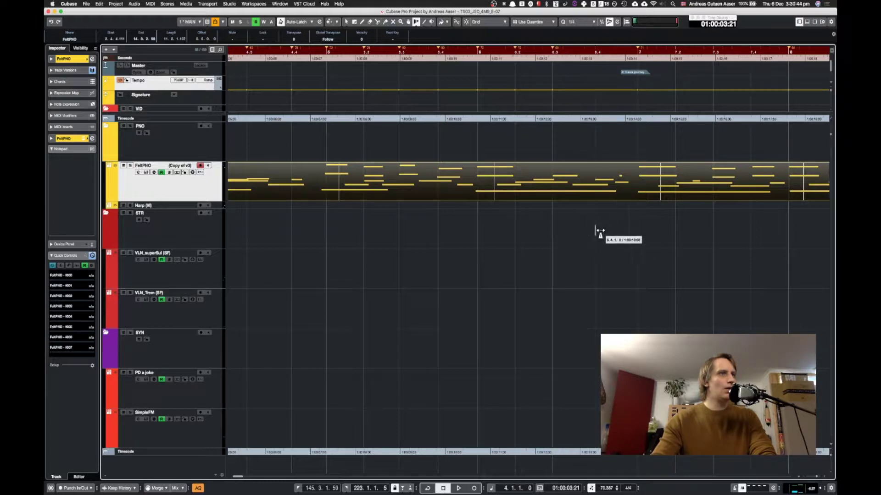
{"action": "left_click_drag", "start_coordinate": [675, 222], "coordinate": [711, 234]}
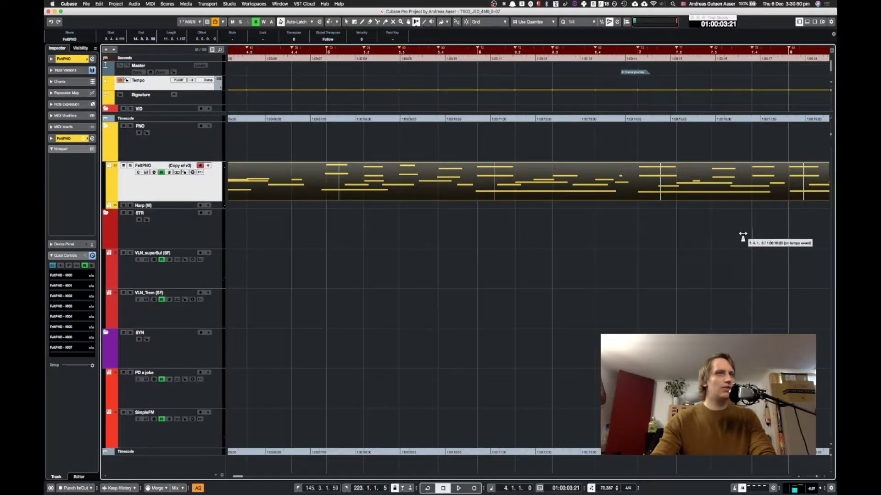
{"action": "scroll", "coordinate": [743, 236], "scroll_direction": "right", "scroll_amount": 5}
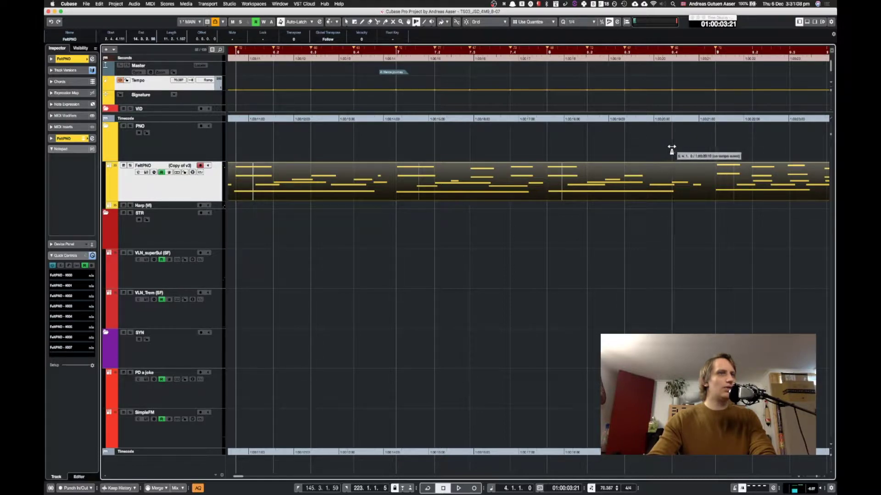
Play back through bars 4–13 to check the warping, then save the project.
{"action": "key", "text": "8"}
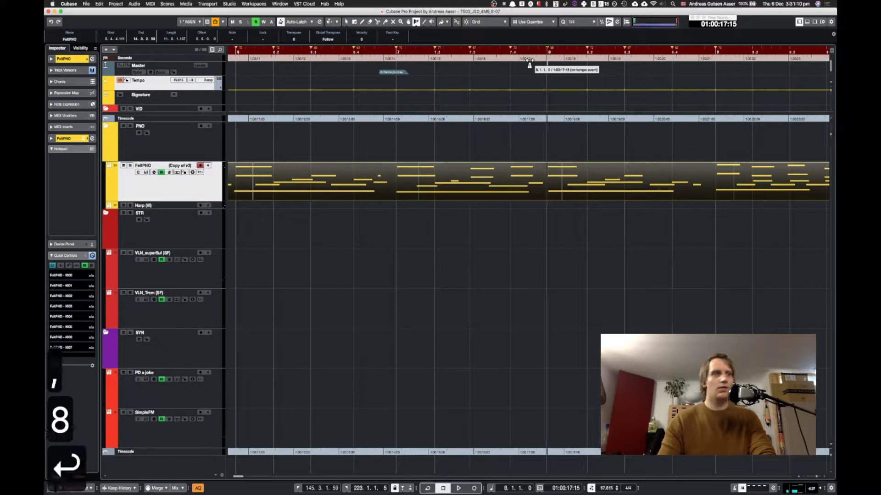
{"action": "scroll", "coordinate": [528, 206], "scroll_direction": "right", "scroll_amount": 5}
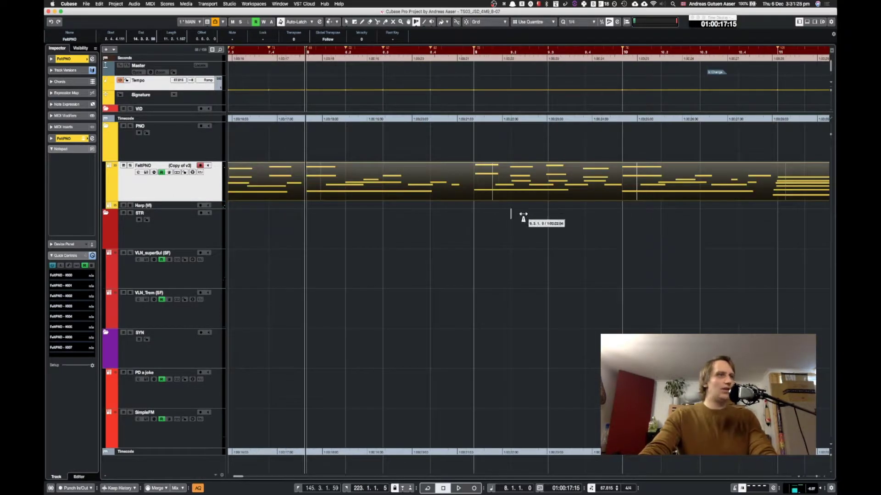
{"action": "key", "text": "g"}
{"action": "key", "text": "g"}
{"action": "key", "text": "g"}
{"action": "key", "text": "g"}
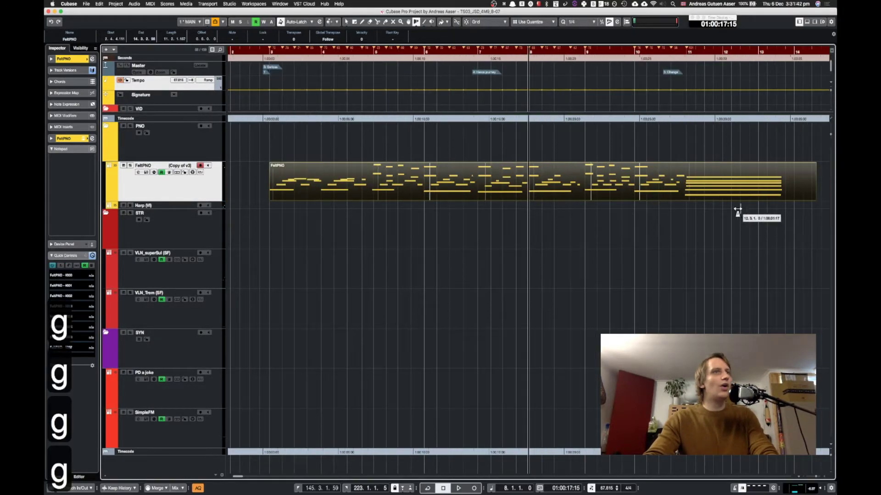
{"action": "key", "text": "3"}
{"action": "key", "text": "Return"}
{"action": "key", "text": "c"}
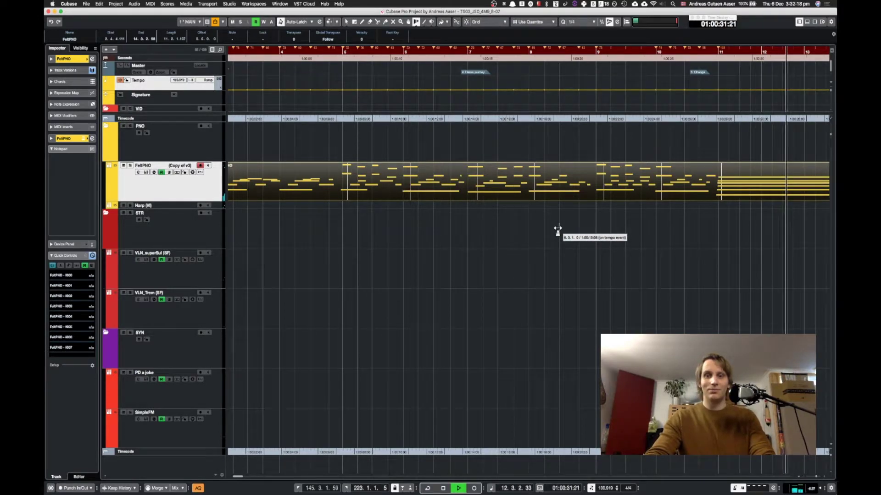
{"action": "key", "text": "space"}
{"action": "key", "text": "super+s"}
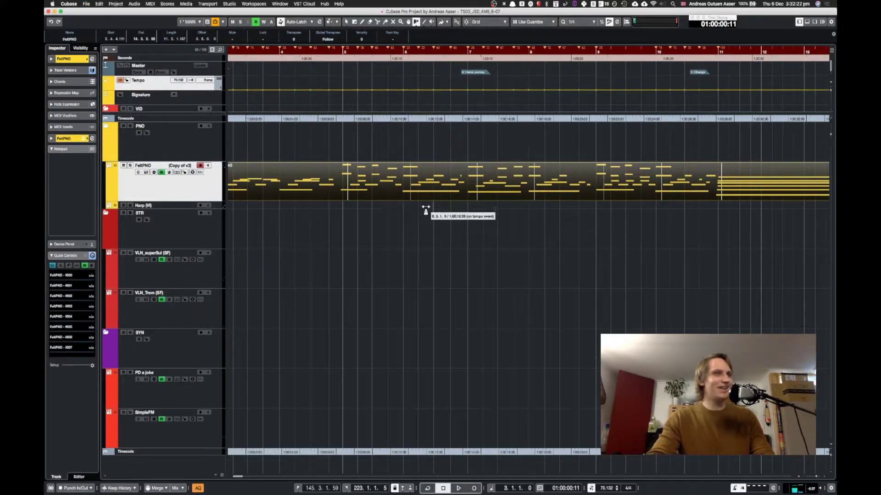
Select the FeltPNO part and open the Tempo Track Editor.
{"action": "key", "text": "g"}
{"action": "key", "text": "1"}
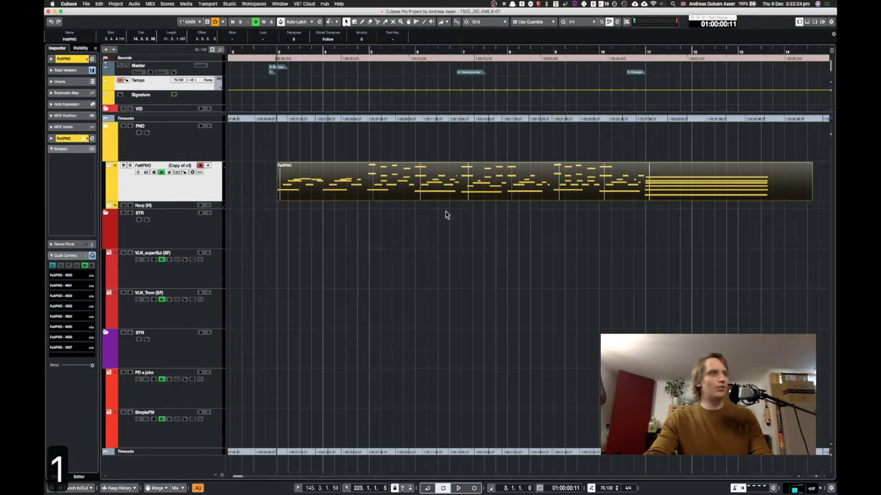
{"action": "left_click", "coordinate": [539, 185]}
{"action": "left_click", "coordinate": [548, 230]}
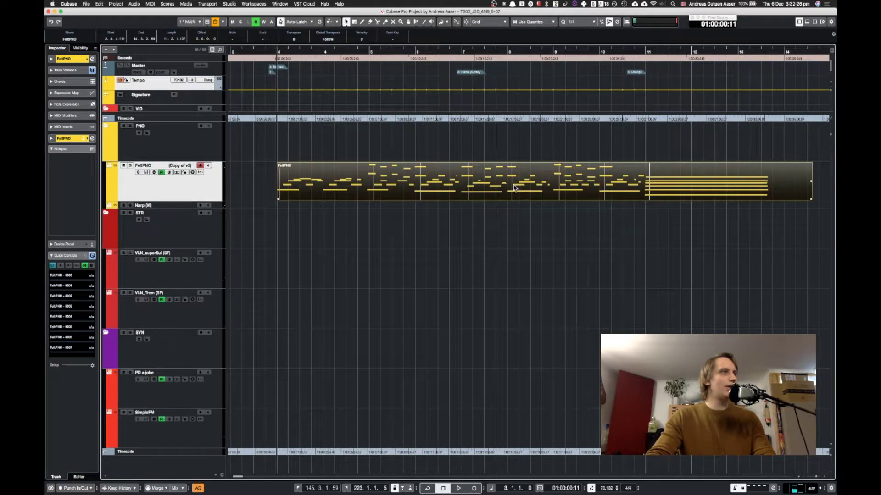
{"action": "key", "text": "super+t"}
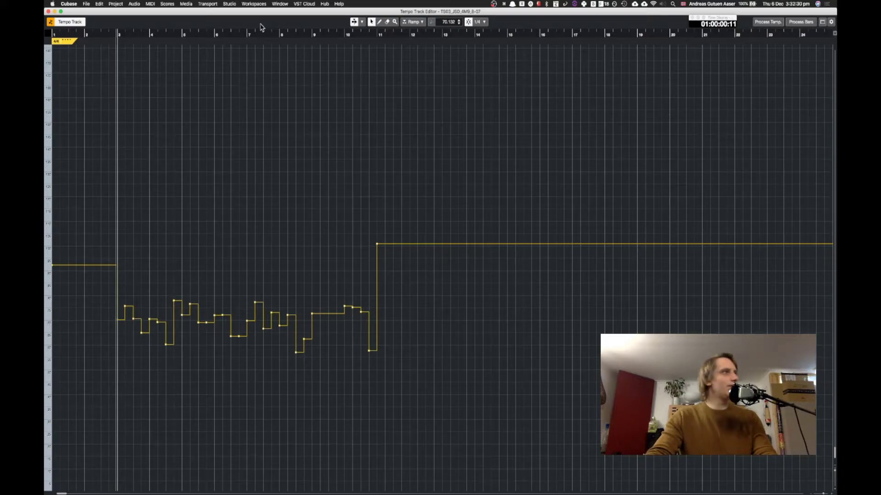
{"action": "left_click_drag", "start_coordinate": [253, 14], "coordinate": [290, 14]}
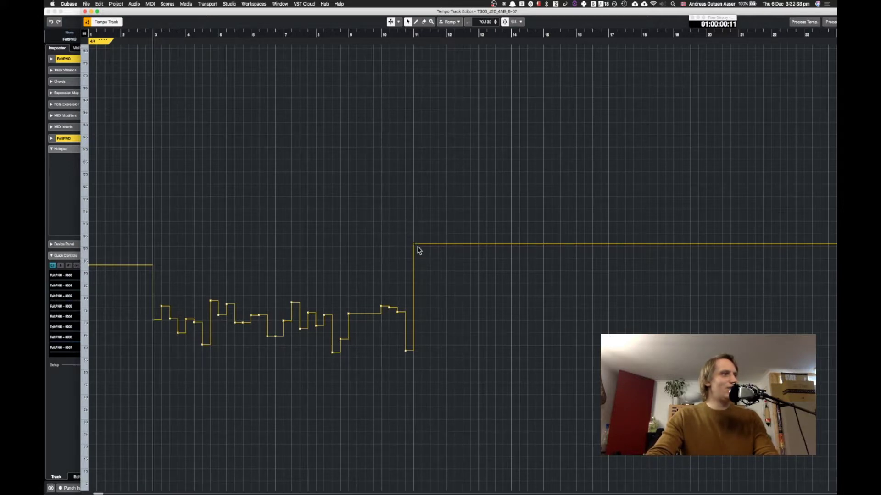
Drag the tempo after bar 11 down, audition from bar 10, and close the editor.
{"action": "left_click_drag", "start_coordinate": [414, 247], "coordinate": [412, 317]}
{"action": "type", "text": ",10"}
{"action": "key", "text": "Return"}
{"action": "key", "text": "Return"}
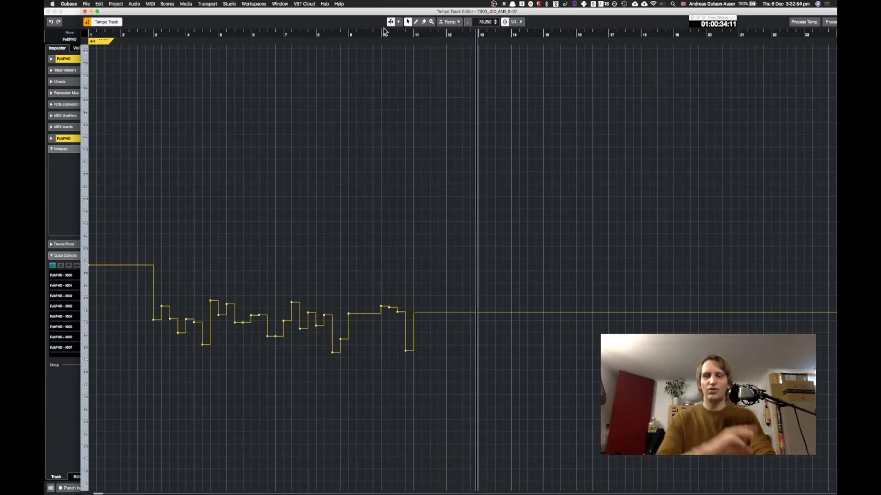
{"action": "left_click", "coordinate": [379, 120]}
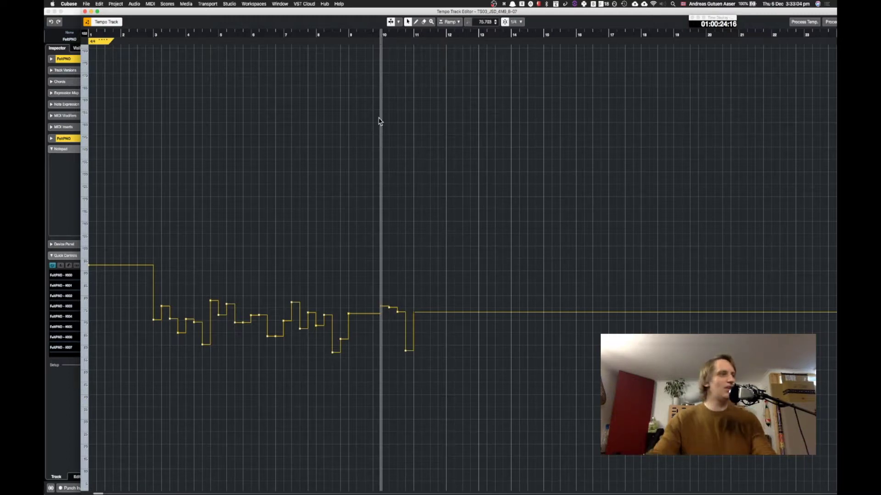
{"action": "key", "text": "Return"}
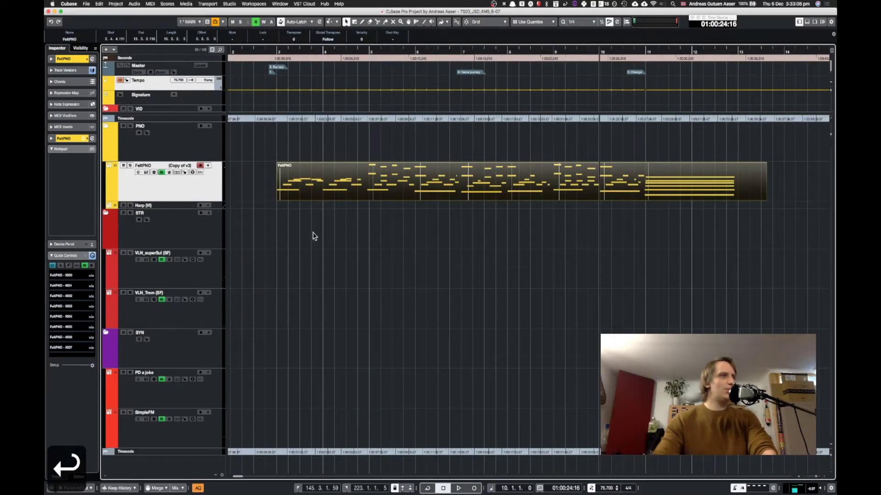
Select the FeltPNO part and quantize its notes to a 1/8 grid.
{"action": "left_click", "coordinate": [809, 181]}
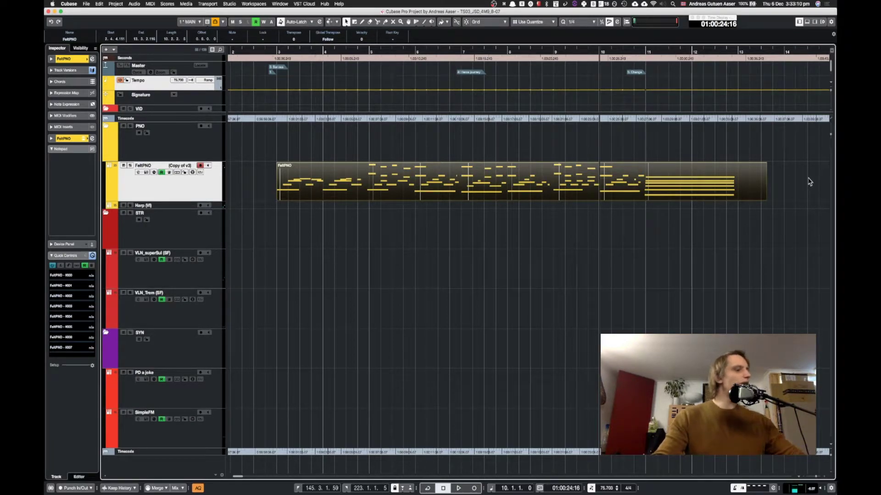
{"action": "key", "text": "Return"}
{"action": "left_click", "coordinate": [279, 197]}
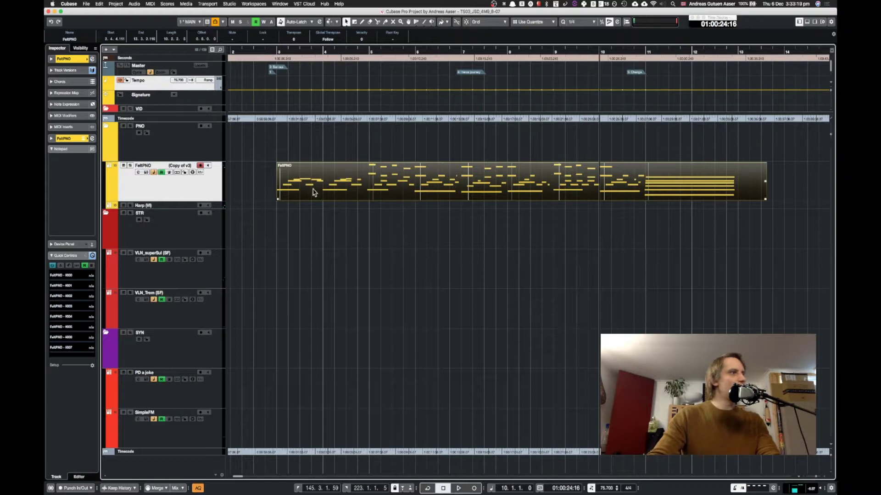
{"action": "key", "text": "ctrl+q"}
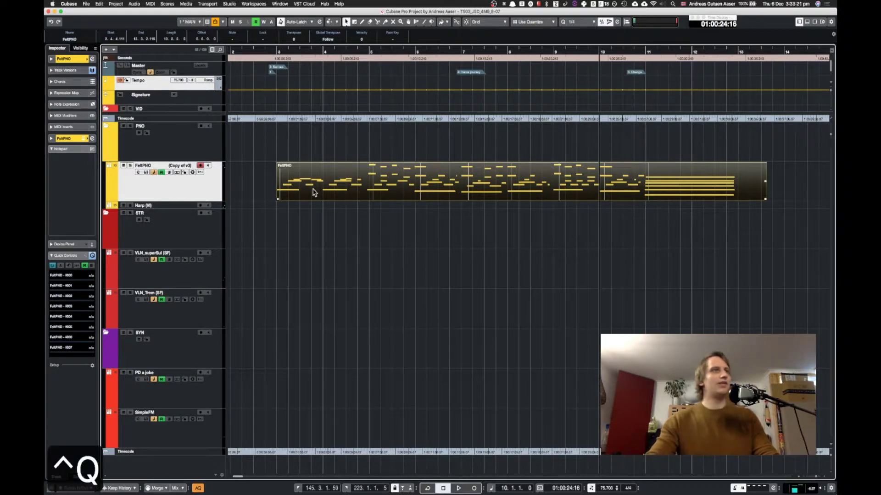
{"action": "key", "text": "ctrl+q"}
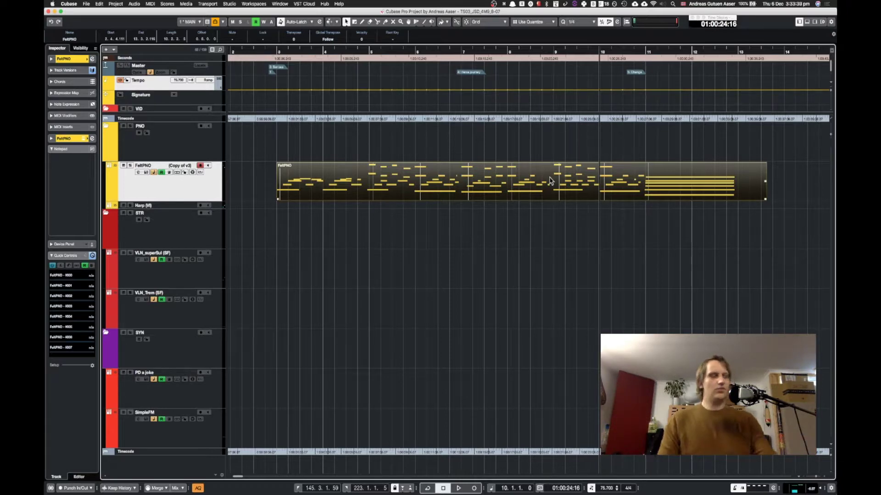
{"action": "key", "text": "alt+shift+3"}
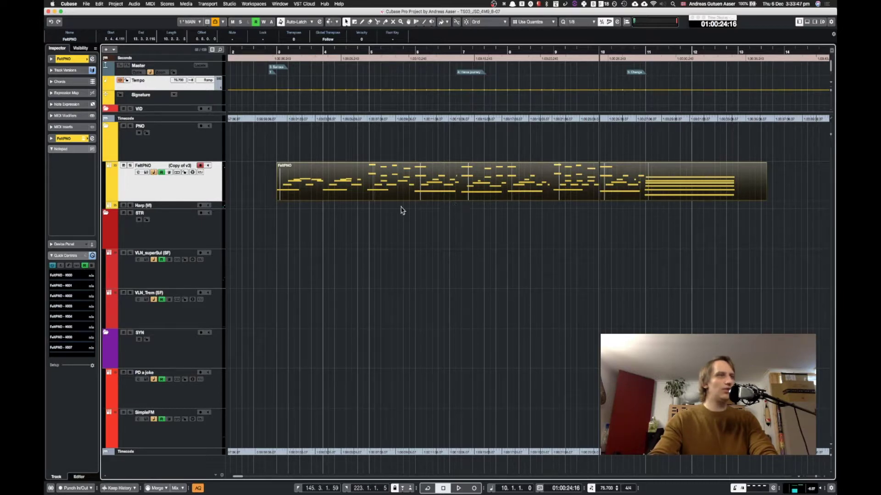
{"action": "key", "text": "q"}
{"action": "key", "text": "q"}
{"action": "key", "text": "q"}
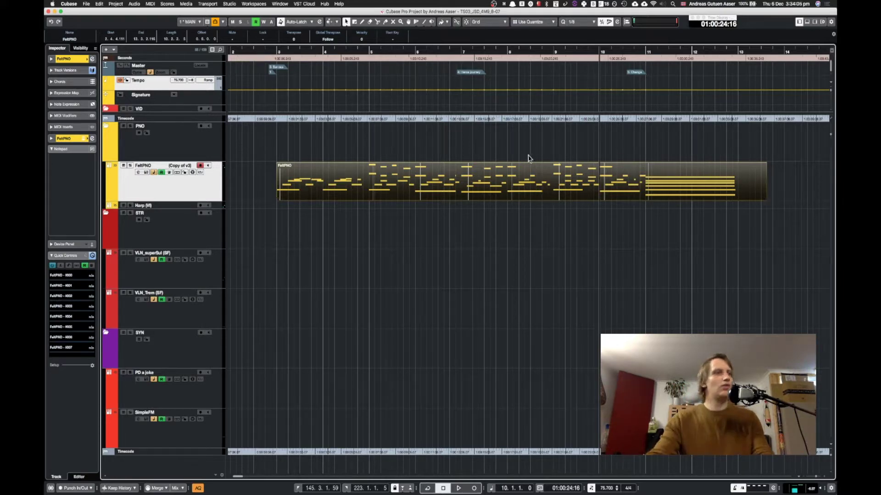
Audition the quantized part from marker 3 and reopen the Tempo Track Editor.
{"action": "key", "text": "3"}
{"action": "key", "text": "Return"}
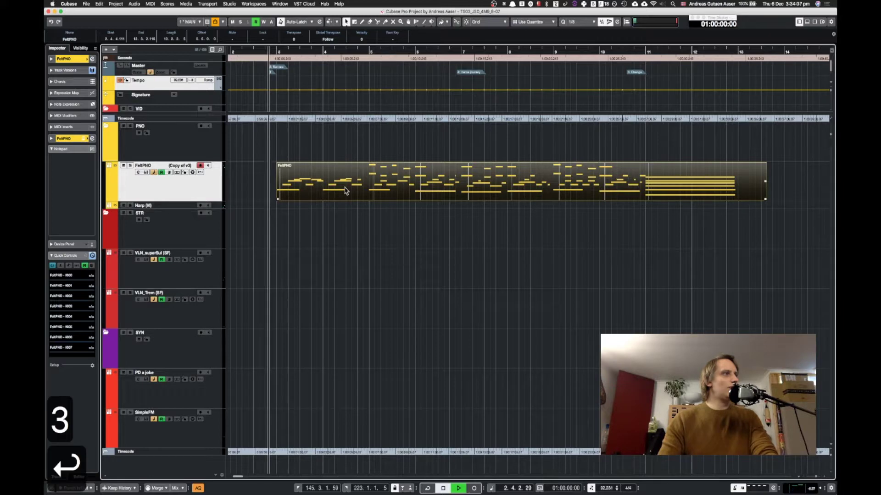
{"action": "key", "text": "space"}
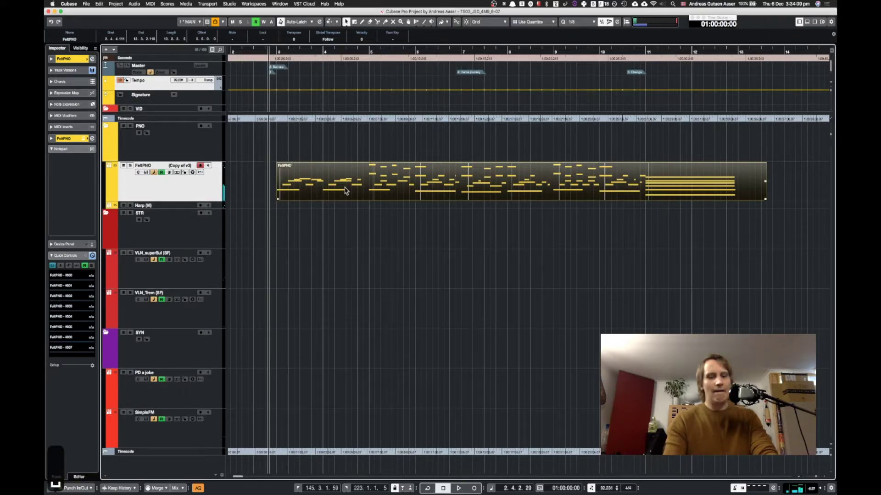
{"action": "key", "text": "super+t"}
{"action": "key", "text": "super+t"}
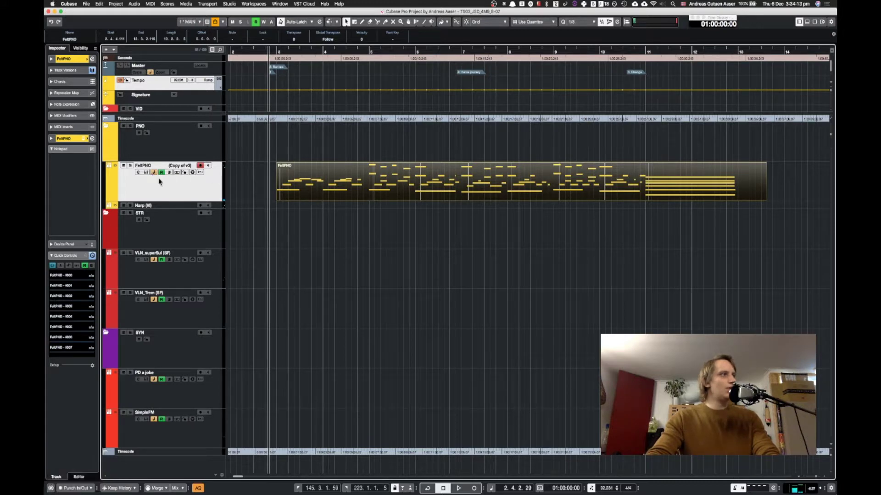
{"action": "key", "text": "super+t"}
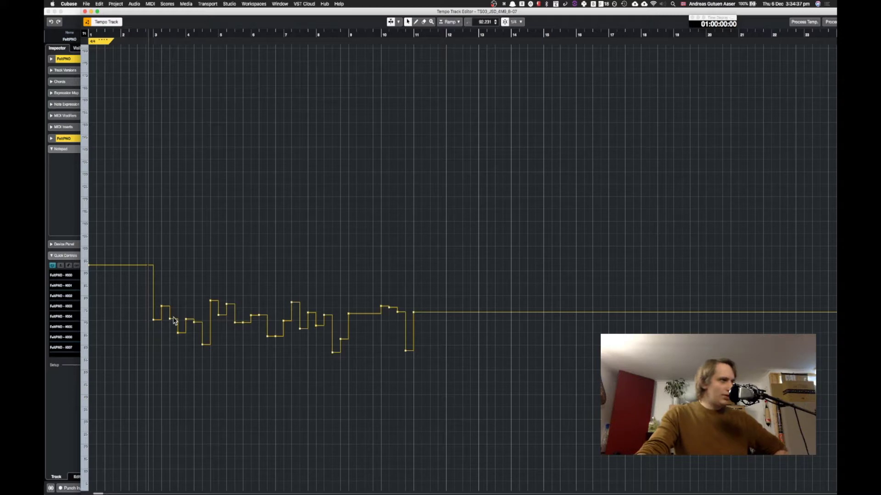
Adjust the bar 3 tempo point and raise the low tempo dip near bar 8.
{"action": "mouse_move", "coordinate": [162, 308]}
{"action": "left_mouse_down"}
{"action": "mouse_move", "coordinate": [178, 327]}
{"action": "mouse_move", "coordinate": [204, 335]}
{"action": "mouse_move", "coordinate": [211, 312]}
{"action": "mouse_move", "coordinate": [269, 338]}
{"action": "mouse_move", "coordinate": [269, 326]}
{"action": "mouse_move", "coordinate": [292, 312]}
{"action": "mouse_move", "coordinate": [301, 332]}
{"action": "mouse_move", "coordinate": [292, 316]}
{"action": "mouse_move", "coordinate": [308, 316]}
{"action": "left_mouse_up"}
{"action": "left_click_drag", "start_coordinate": [333, 355], "coordinate": [316, 323]}
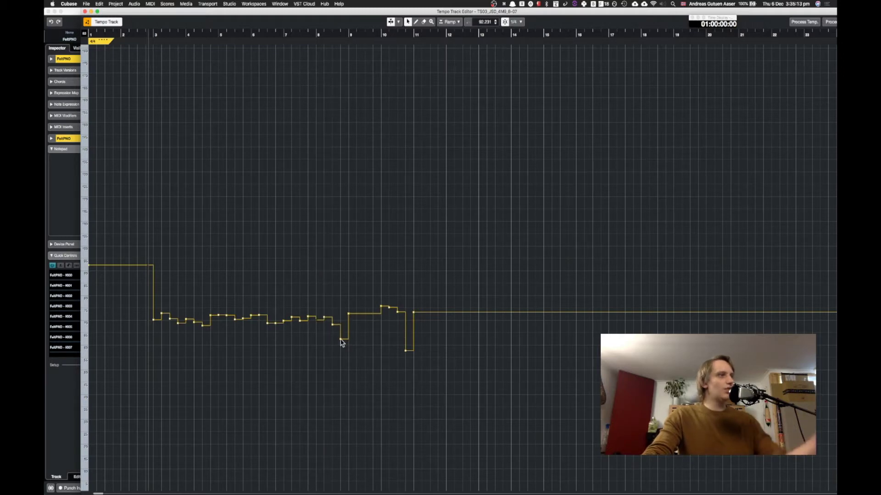
{"action": "left_click_drag", "start_coordinate": [341, 339], "coordinate": [334, 323]}
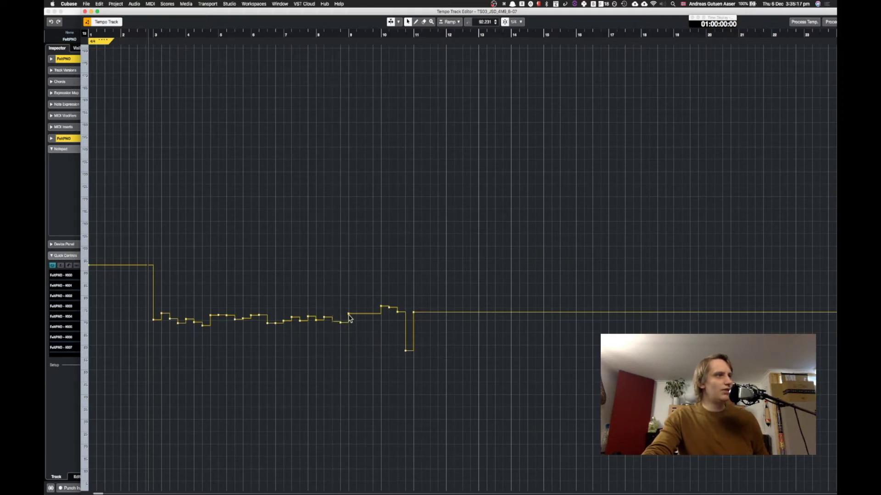
{"action": "left_click", "coordinate": [349, 315]}
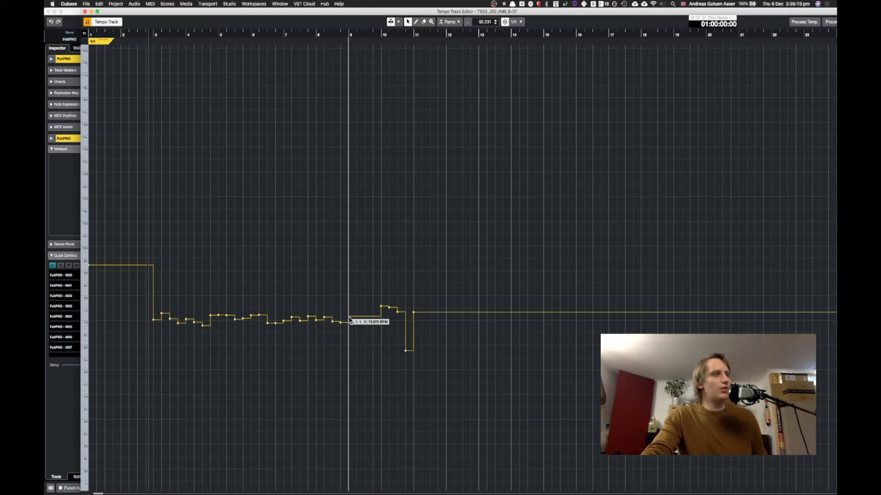
{"action": "left_click_drag", "start_coordinate": [350, 320], "coordinate": [395, 316]}
Raise the tempo dip just before bar 11, tweaking points near bar 10, then audition.
{"action": "left_click", "coordinate": [390, 310]}
{"action": "left_click", "coordinate": [397, 315]}
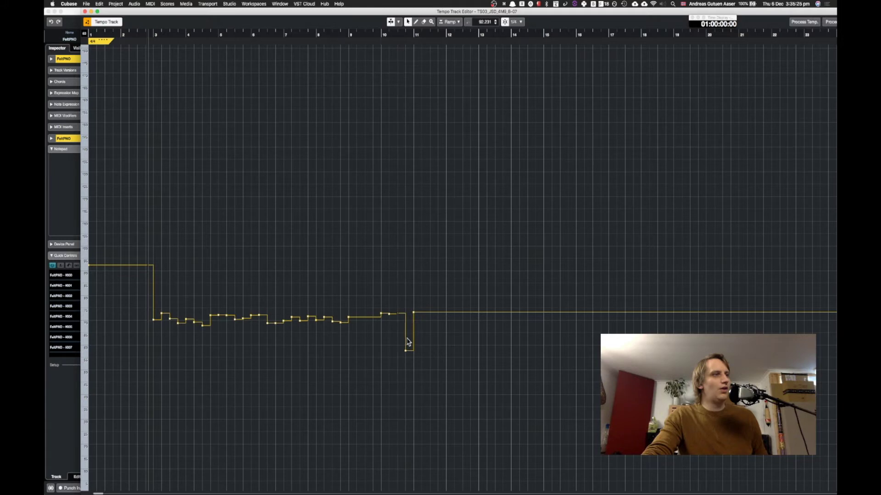
{"action": "left_click_drag", "start_coordinate": [406, 353], "coordinate": [407, 340]}
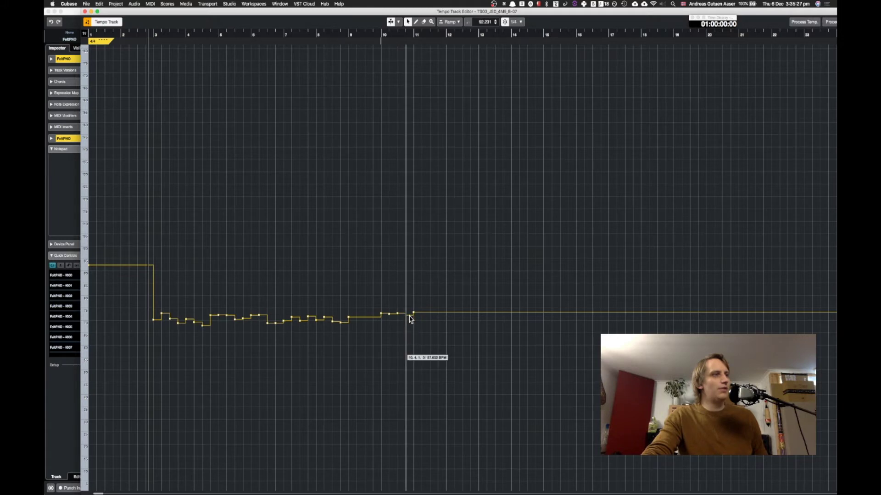
{"action": "left_click_drag", "start_coordinate": [410, 319], "coordinate": [411, 318]}
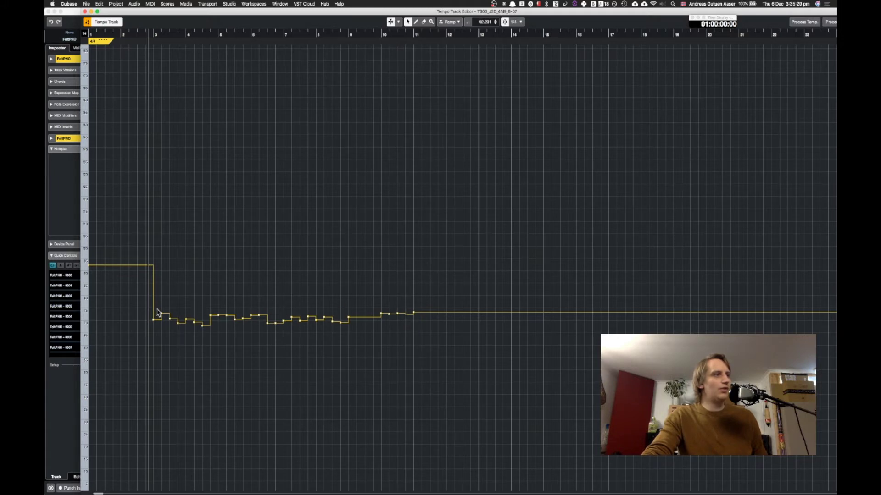
{"action": "left_click_drag", "start_coordinate": [160, 316], "coordinate": [162, 317]}
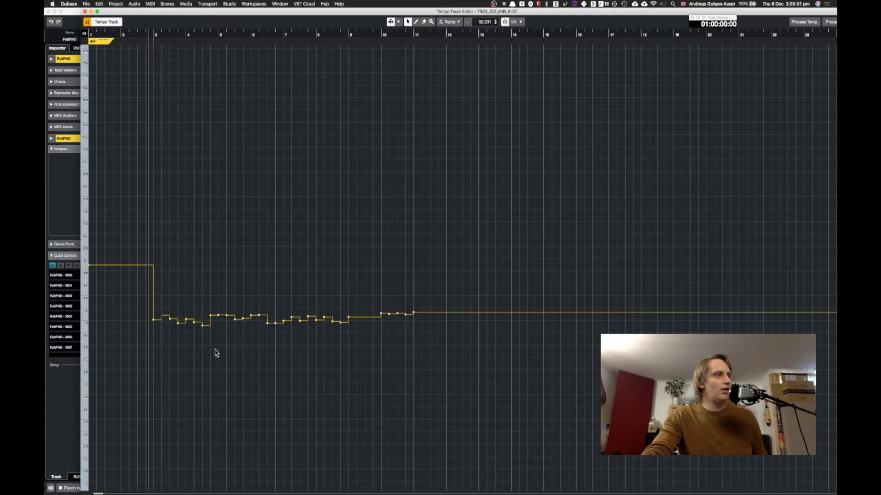
{"action": "key", "text": "space"}
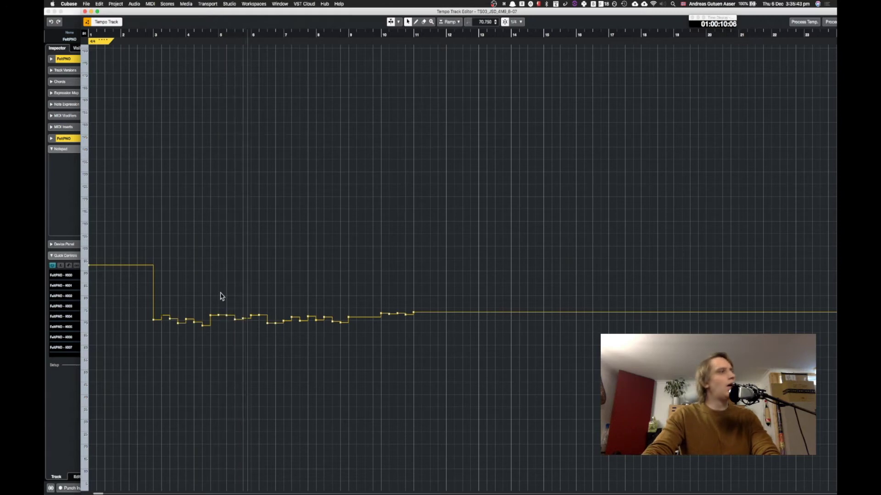
Even out the tempo points around bar 6, audition, and close the Tempo Track Editor.
{"action": "key", "text": "space"}
{"action": "left_click_drag", "start_coordinate": [218, 303], "coordinate": [228, 317]}
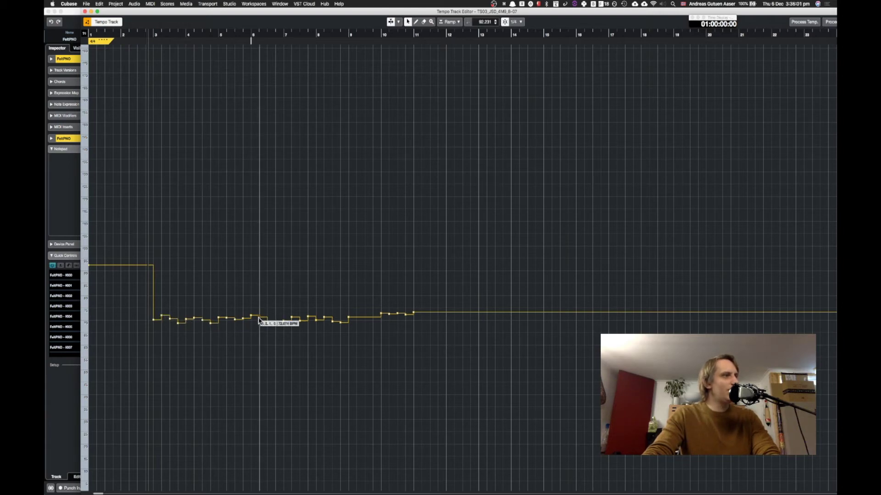
{"action": "key", "text": "space"}
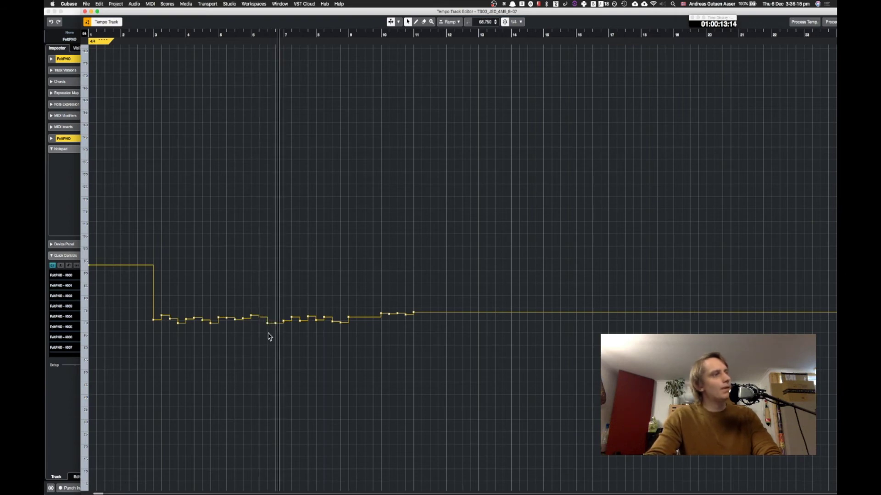
{"action": "key", "text": "space"}
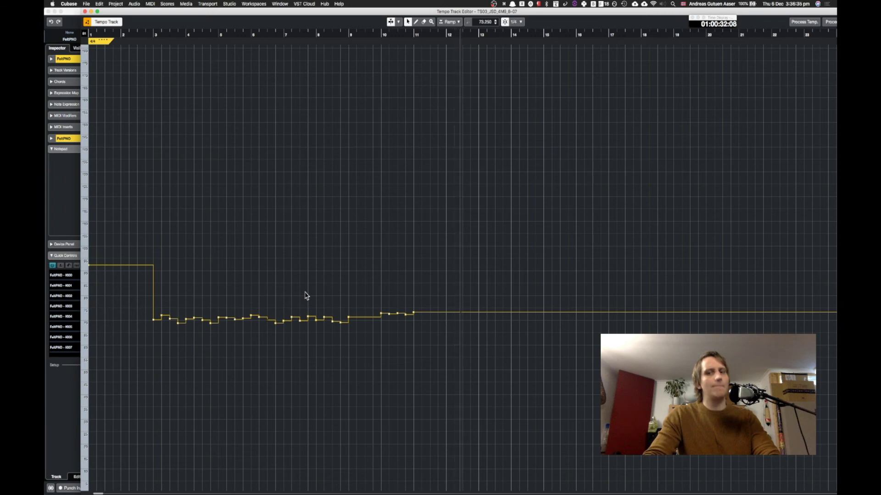
{"action": "key", "text": "space"}
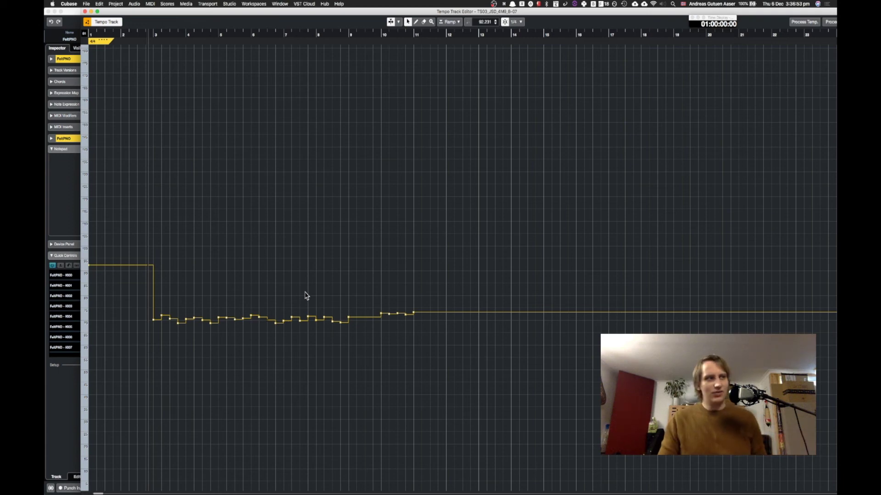
{"action": "key", "text": "Return"}
{"action": "key", "text": "Return"}
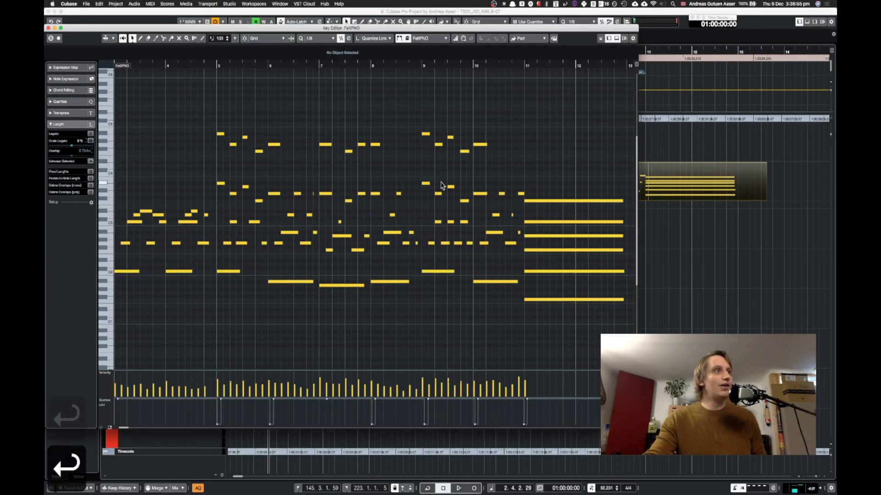
Zoom in horizontally on the FeltPNO notes around bars 6 to 10 in the Key Editor.
{"action": "key", "text": "h"}
{"action": "key", "text": "h"}
{"action": "key", "text": "h"}
{"action": "key", "text": "h"}
{"action": "key", "text": "h"}
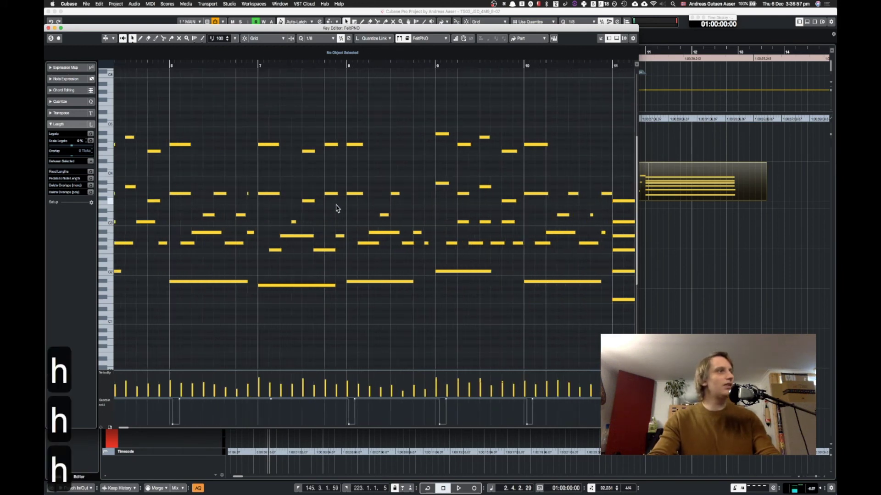